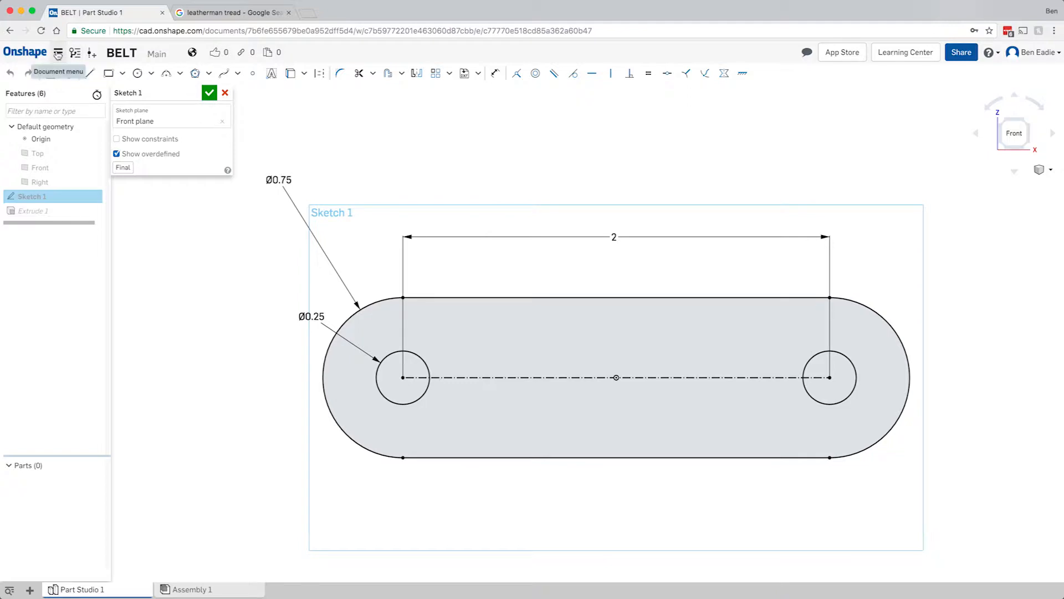
Set the workspace's default length unit to millimetres and apply the change.
{"action": "left_click", "coordinate": [57, 53]}
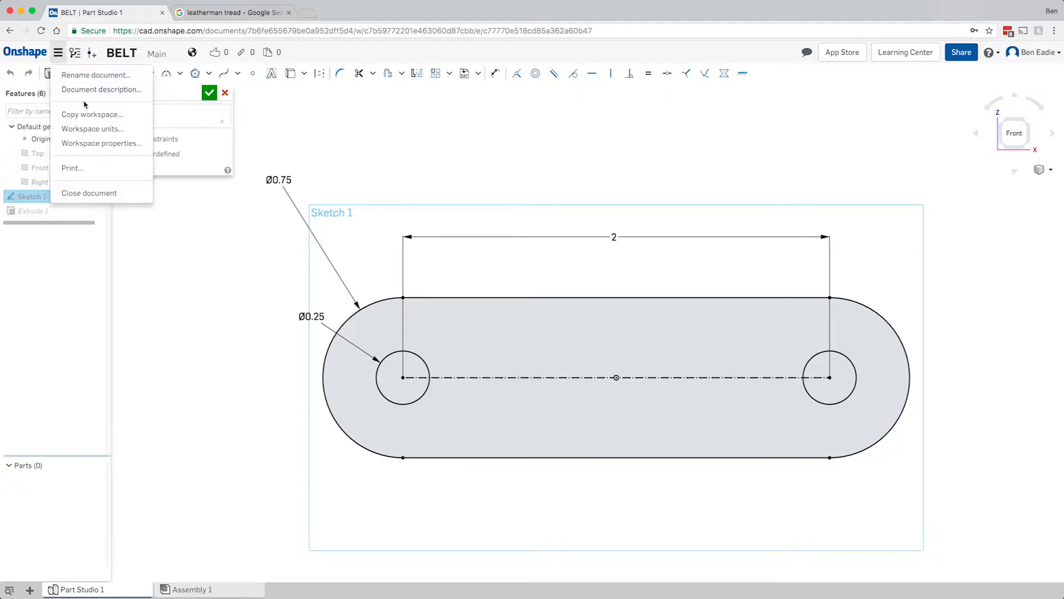
{"action": "left_click", "coordinate": [86, 129]}
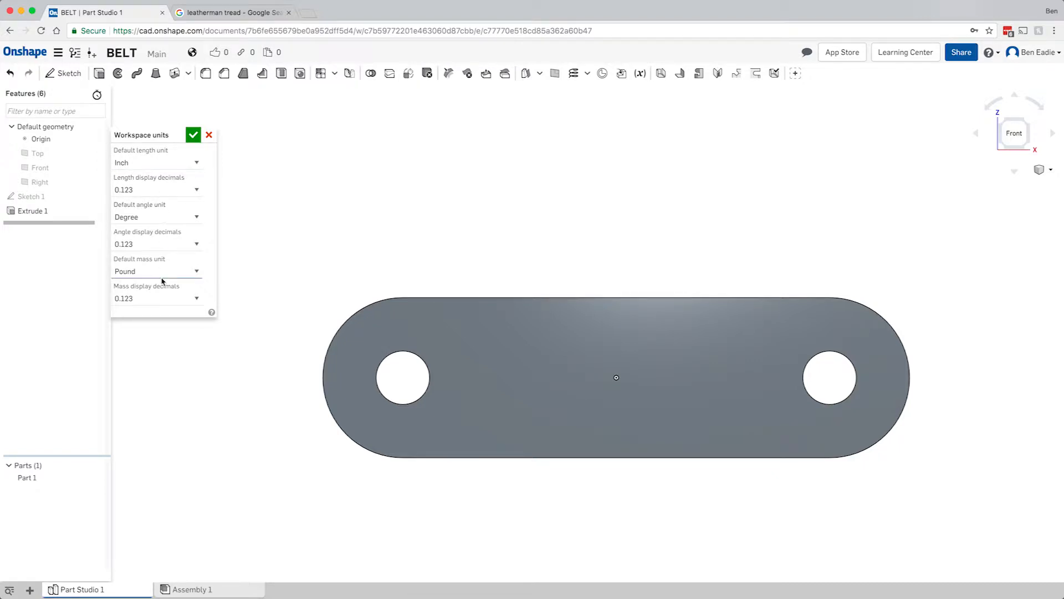
{"action": "left_click", "coordinate": [196, 163]}
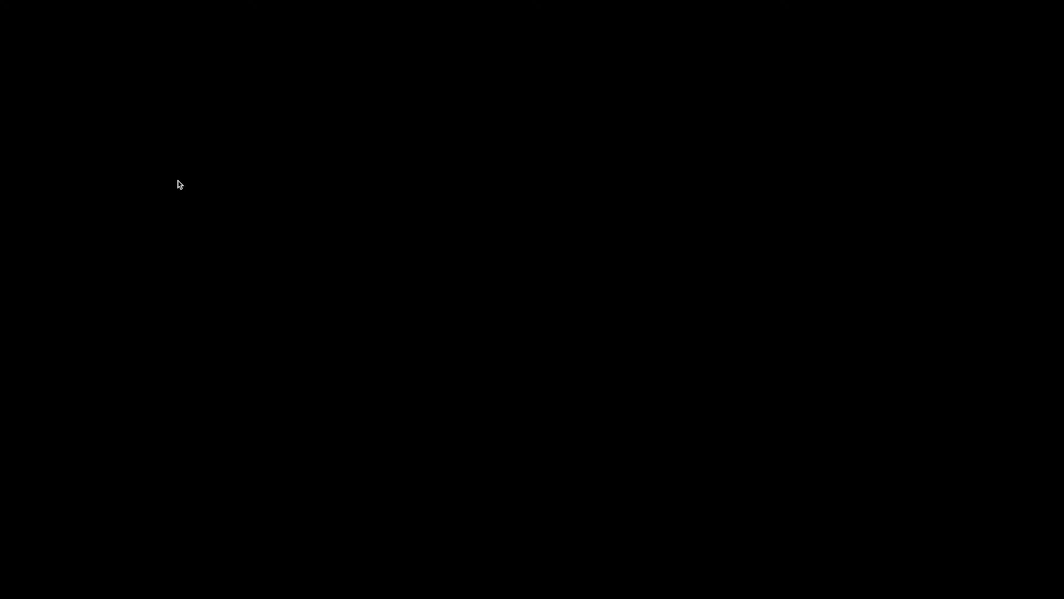
{"action": "left_click", "coordinate": [179, 182]}
{"action": "left_click", "coordinate": [193, 135]}
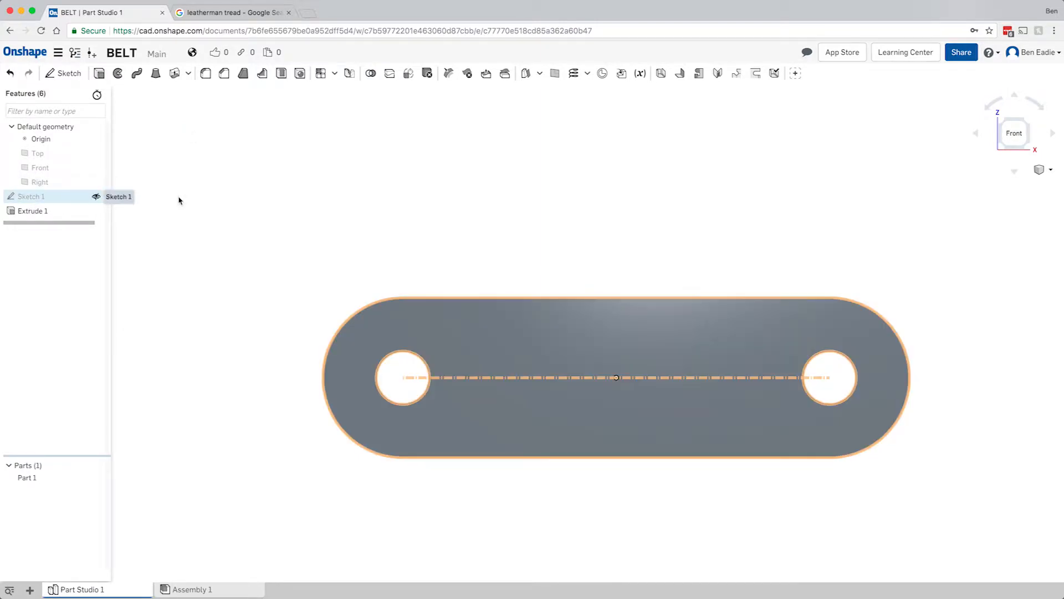
Edit the link profile sketch and set the hole diameter to 2.438 mm.
{"action": "right_click", "coordinate": [72, 199]}
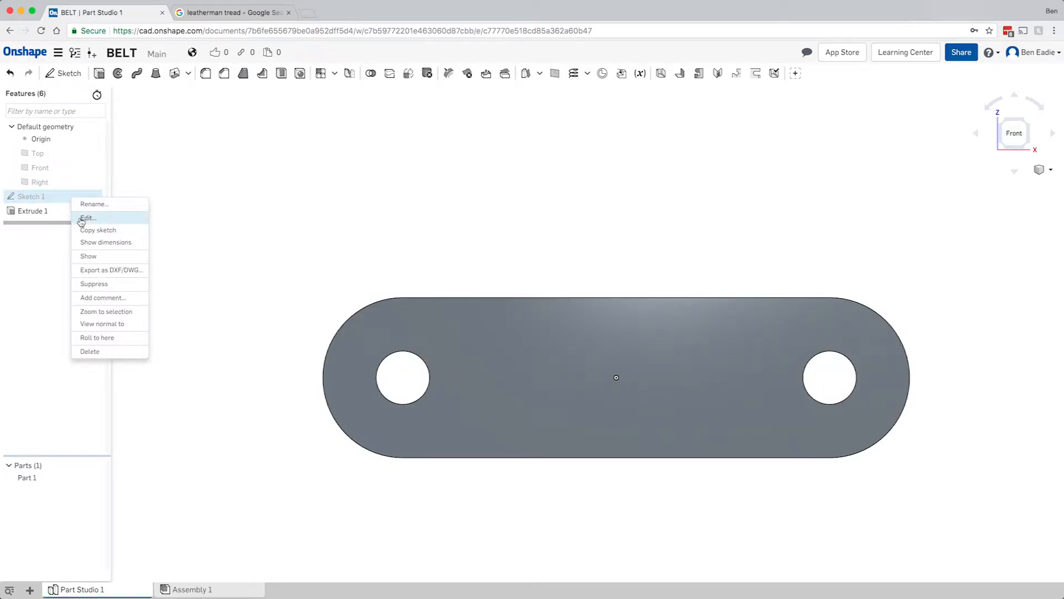
{"action": "left_click", "coordinate": [81, 220]}
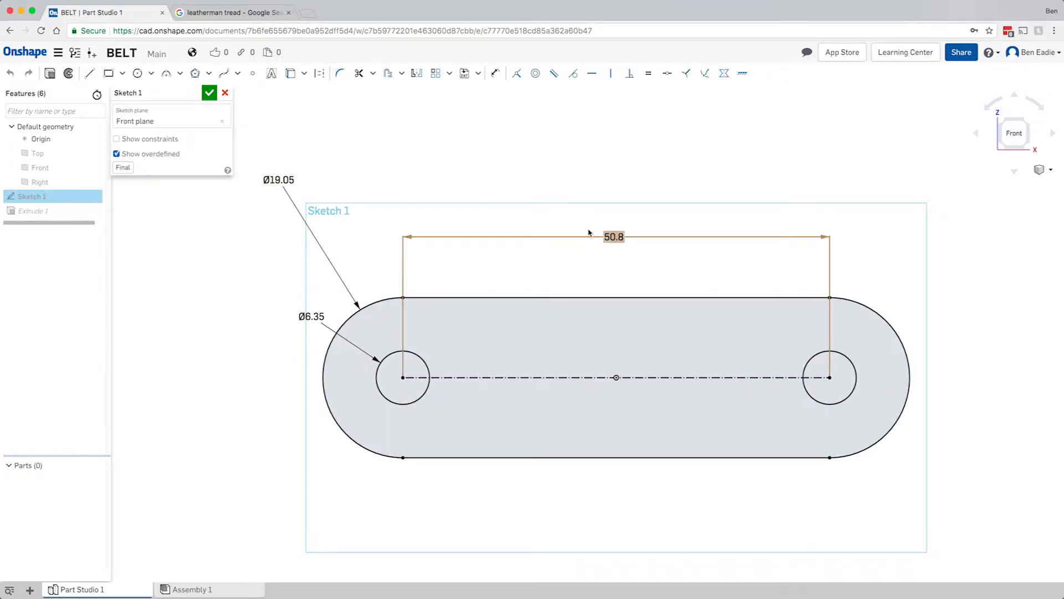
{"action": "double_click", "coordinate": [313, 316]}
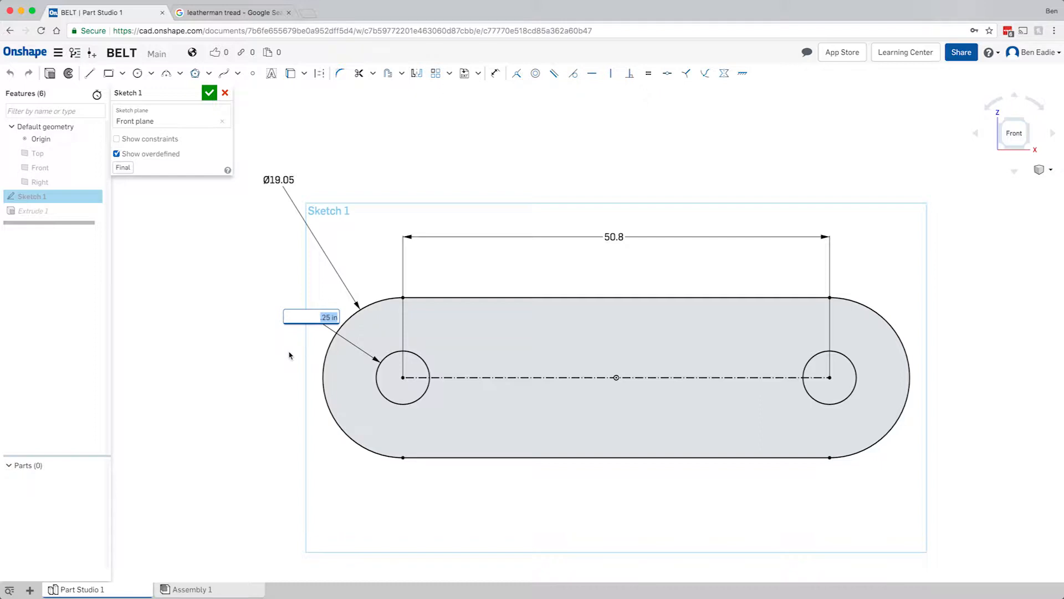
{"action": "key", "text": "Return"}
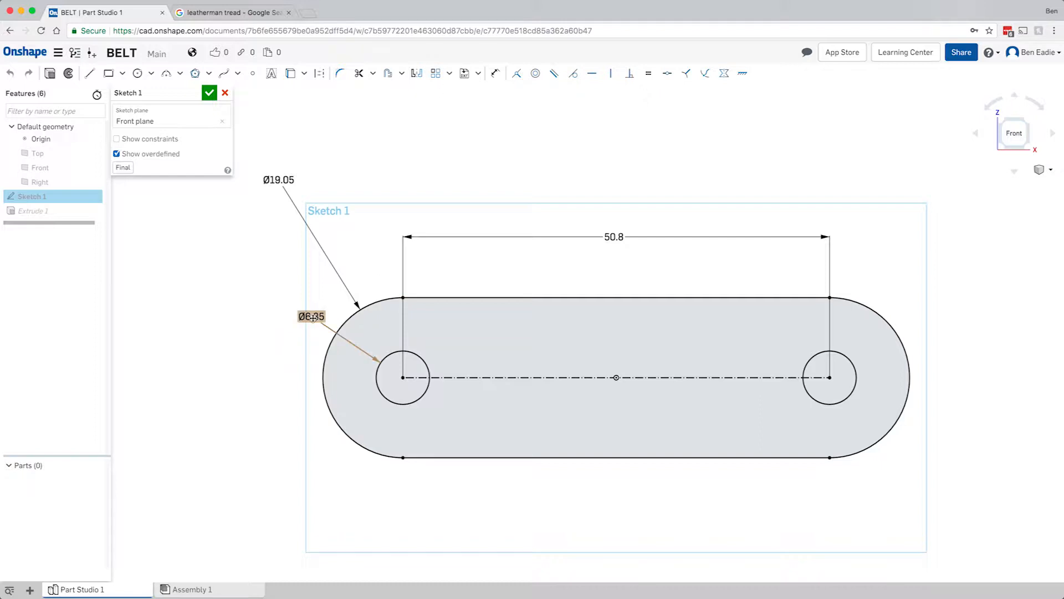
{"action": "double_click", "coordinate": [313, 318]}
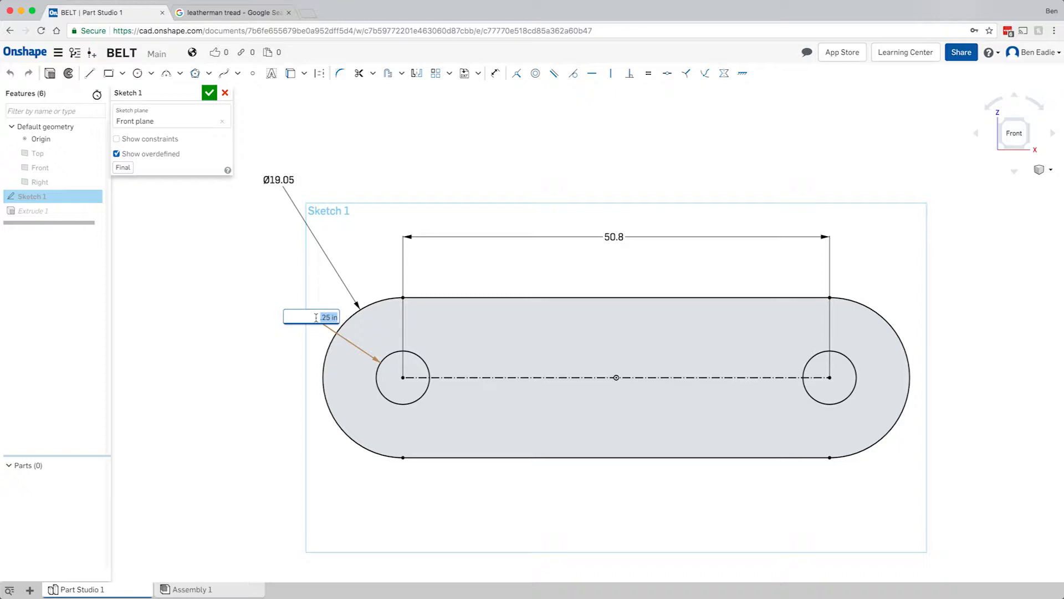
{"action": "key", "text": "BackSpace"}
{"action": "type", "text": "2.438"}
{"action": "key", "text": "Return"}
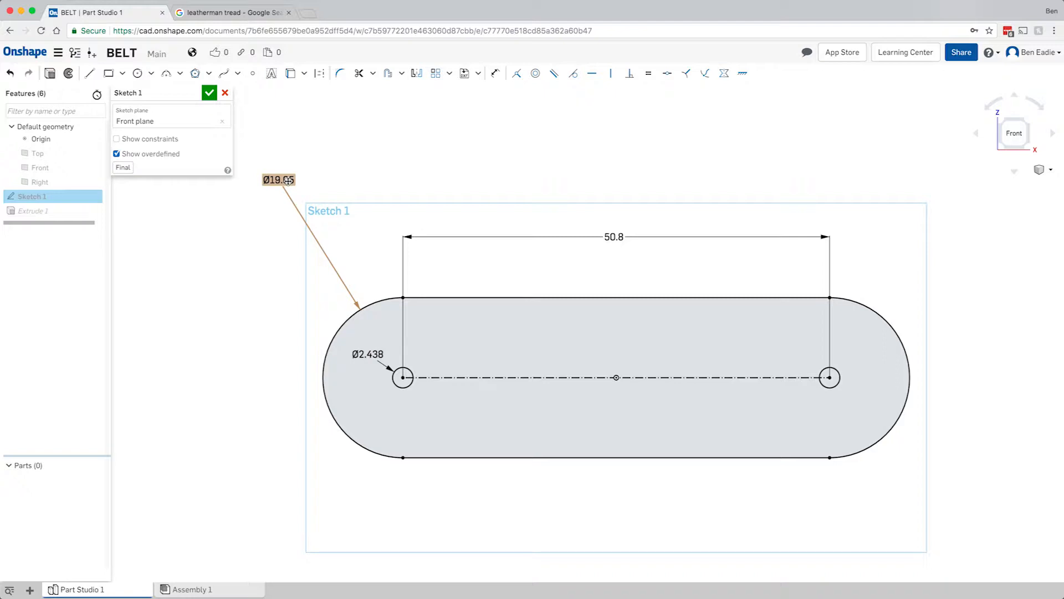
Set the diameter of the link profile's rounded end to 9 mm.
{"action": "double_click", "coordinate": [288, 180]}
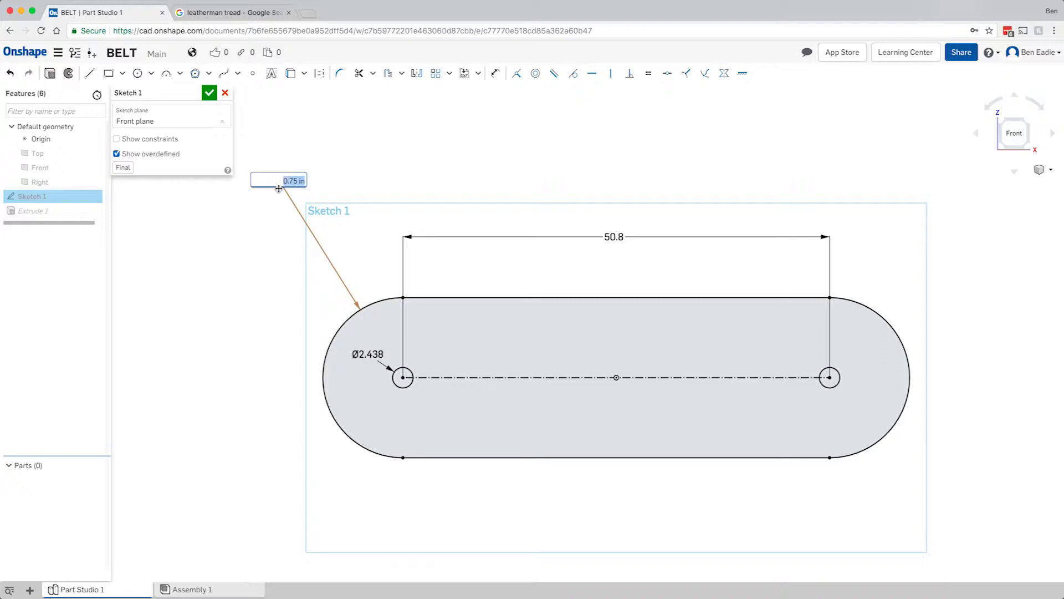
{"action": "type", "text": "9mm"}
{"action": "key", "text": "Return"}
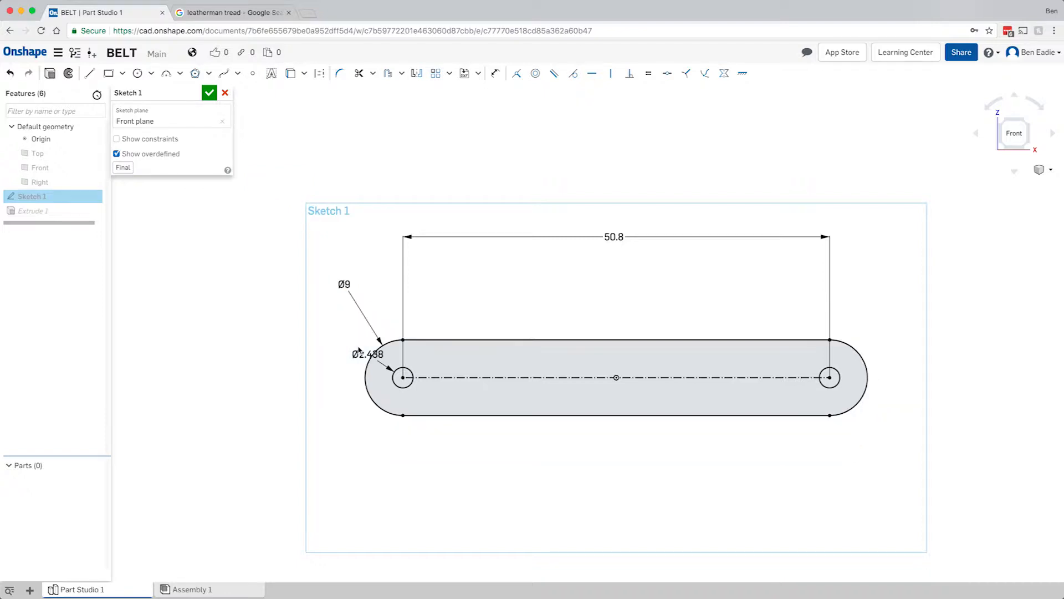
Set the distance between the two hole centres to 11.624 mm and finish the sketch.
{"action": "double_click", "coordinate": [610, 237]}
{"action": "type", "text": "11.624"}
{"action": "key", "text": "BackSpace"}
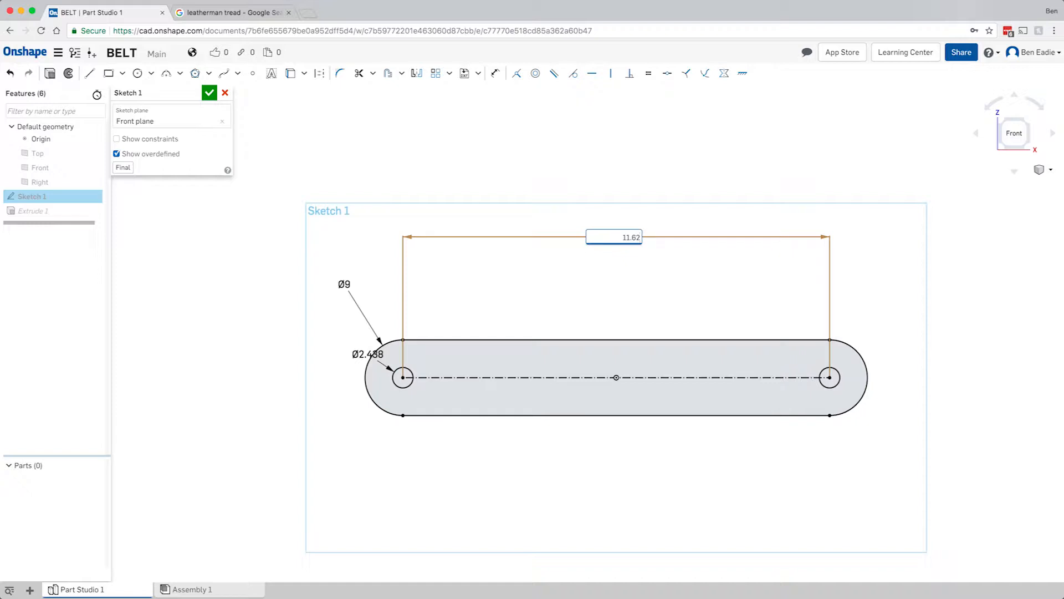
{"action": "type", "text": "4mm"}
{"action": "key", "text": "super+a"}
{"action": "key", "text": "Return"}
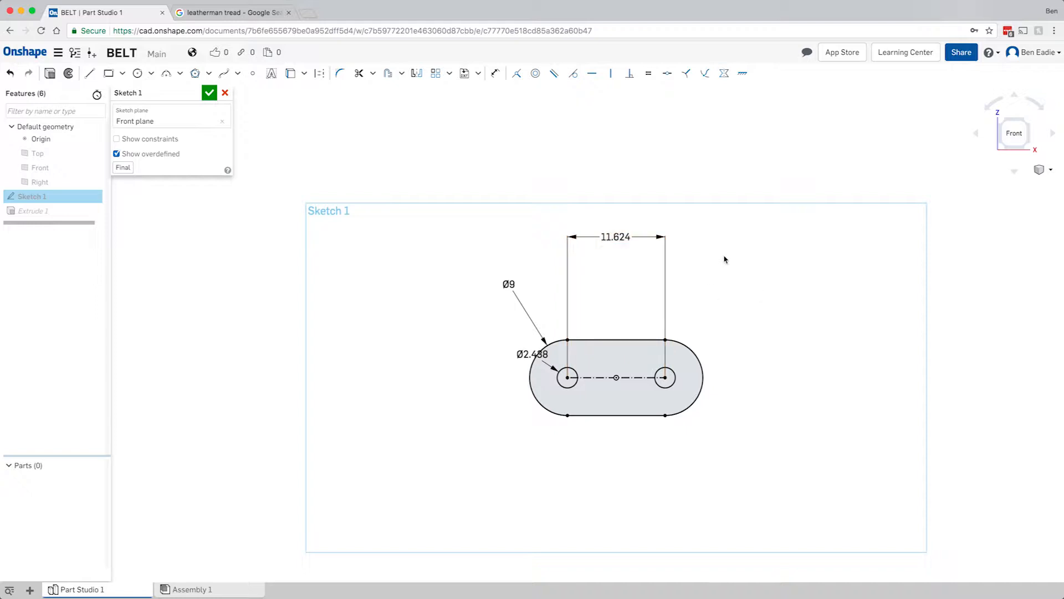
{"action": "left_click", "coordinate": [210, 94]}
Edit the link's symmetric extrusion and set its depth to 30 mm.
{"action": "left_click", "coordinate": [1028, 122]}
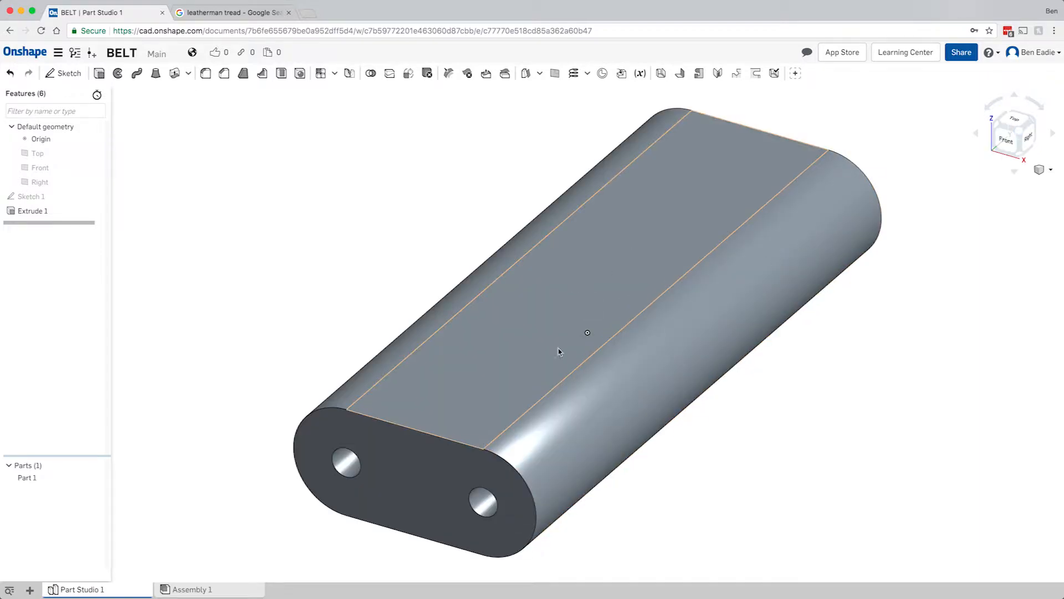
{"action": "left_click", "coordinate": [18, 214]}
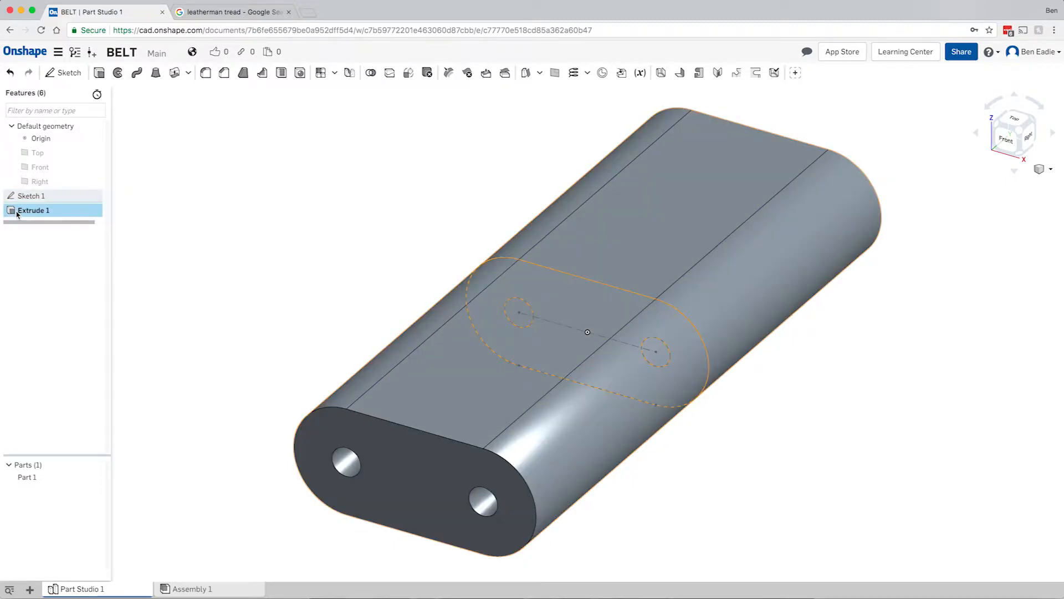
{"action": "double_click", "coordinate": [17, 214]}
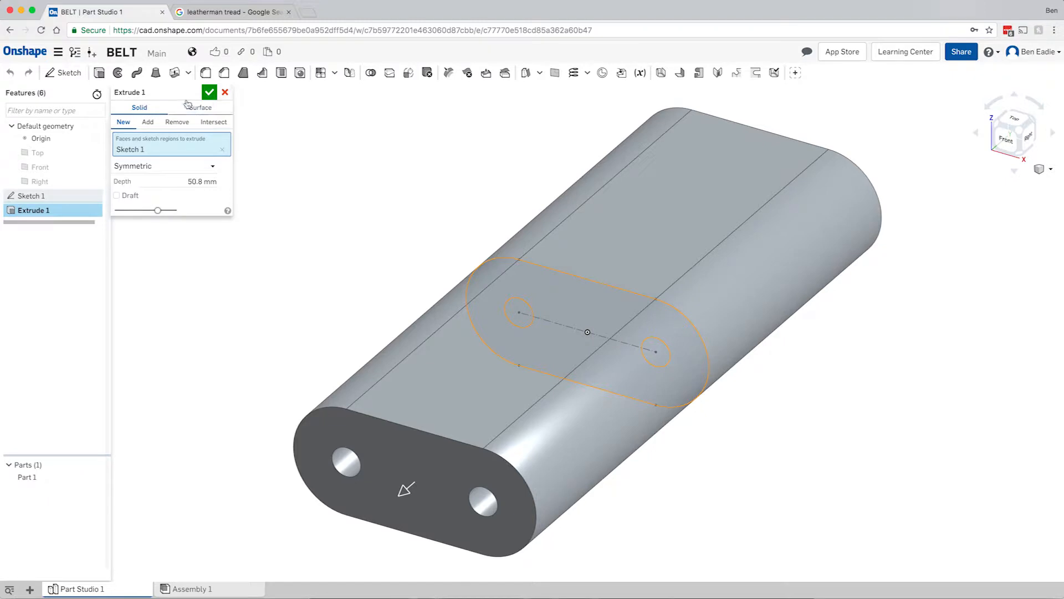
{"action": "left_click", "coordinate": [189, 179]}
{"action": "type", "text": "70"}
{"action": "key", "text": "Return"}
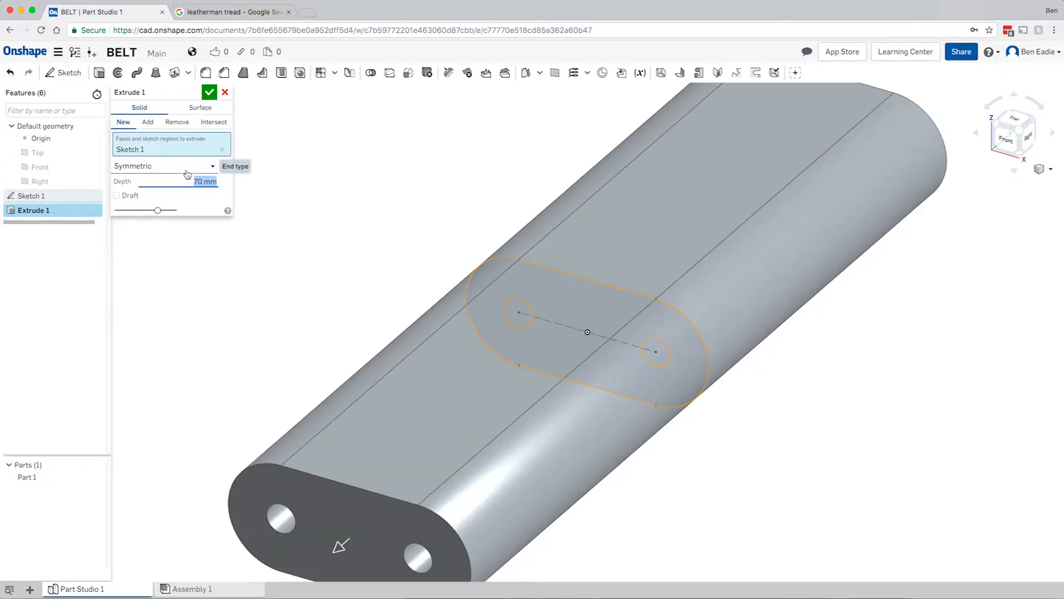
{"action": "type", "text": "30mm"}
{"action": "key", "text": "Return"}
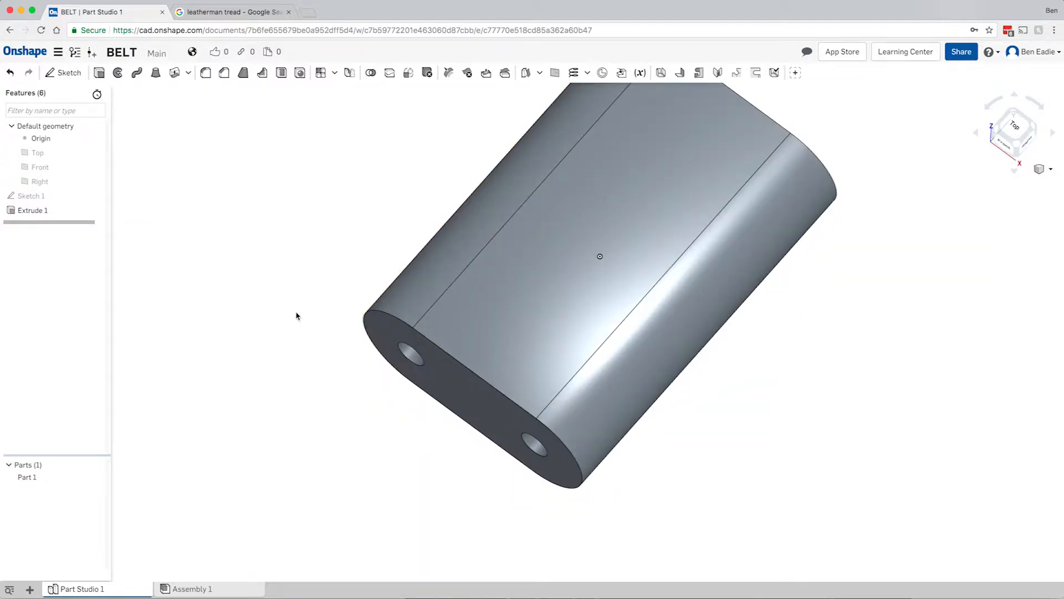
Show the Right plane and start a new sketch on it.
{"action": "left_click", "coordinate": [1017, 147]}
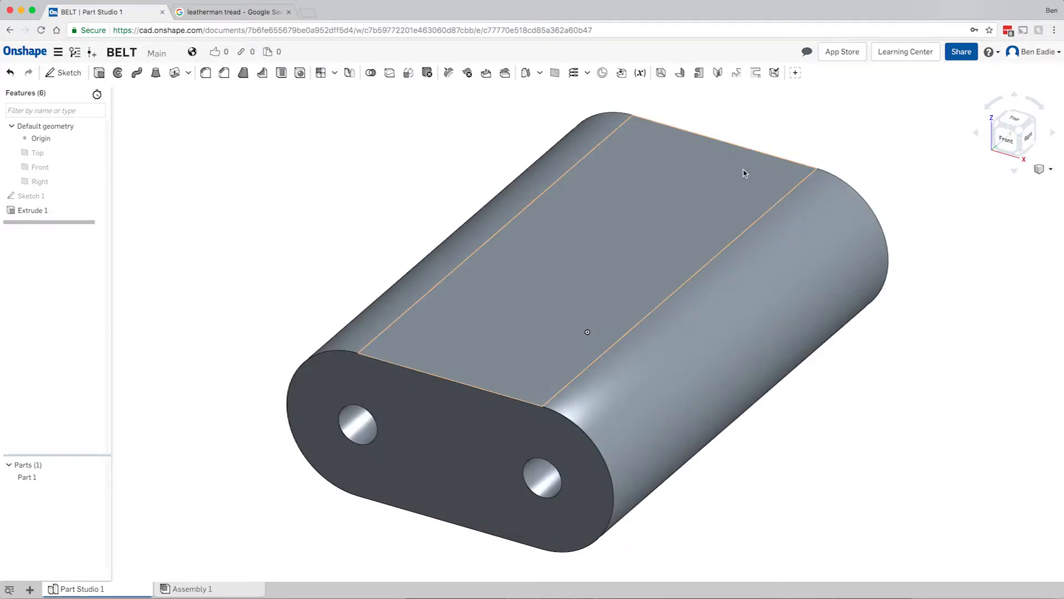
{"action": "right_click_drag", "start_coordinate": [746, 171], "coordinate": [200, 194]}
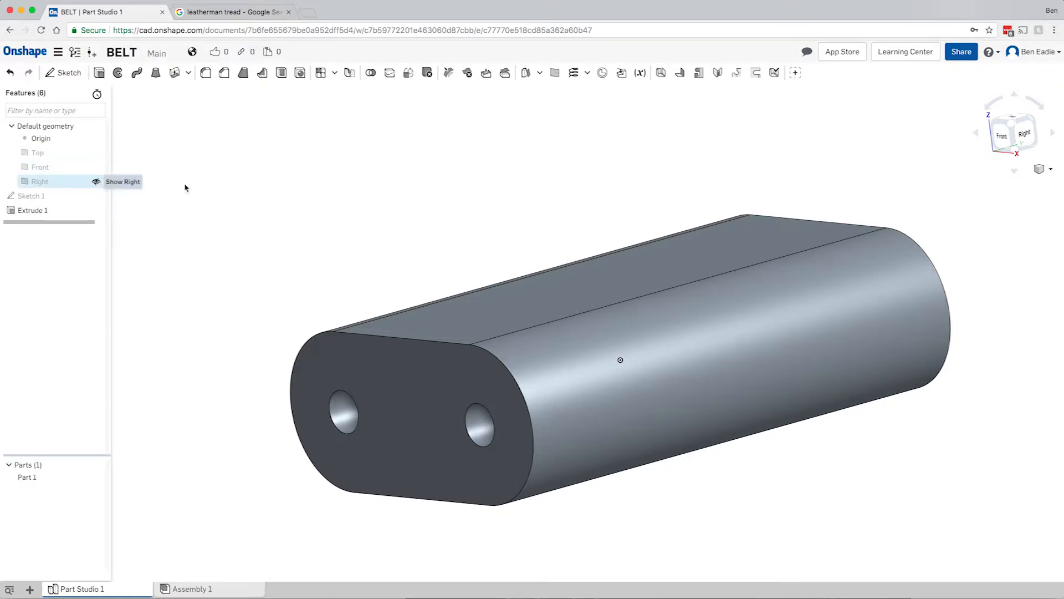
{"action": "scroll", "coordinate": [325, 225], "scroll_direction": "up", "scroll_amount": 3}
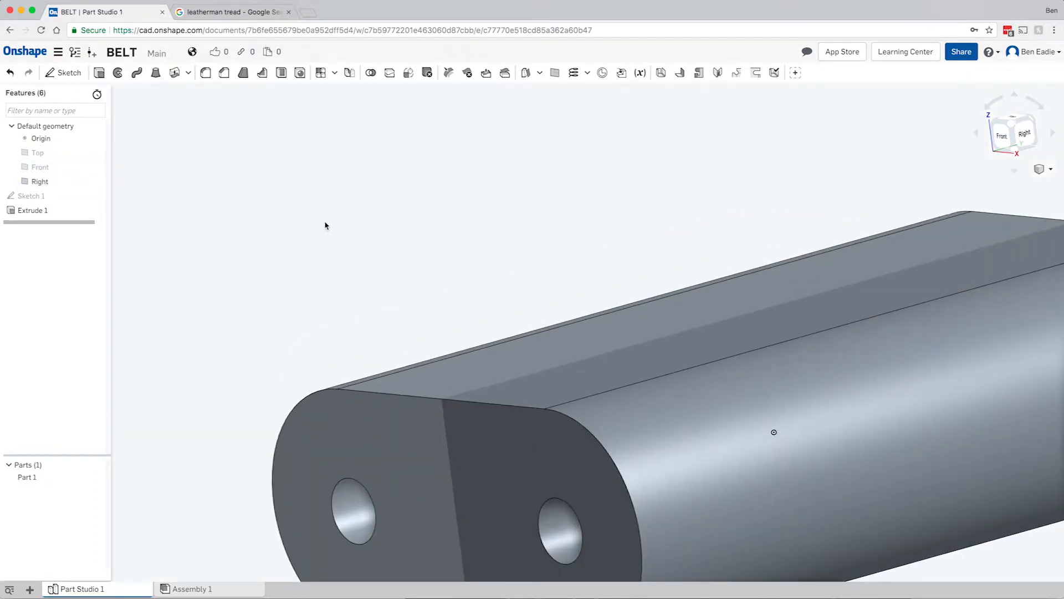
{"action": "scroll", "coordinate": [325, 225], "scroll_direction": "down", "scroll_amount": 5}
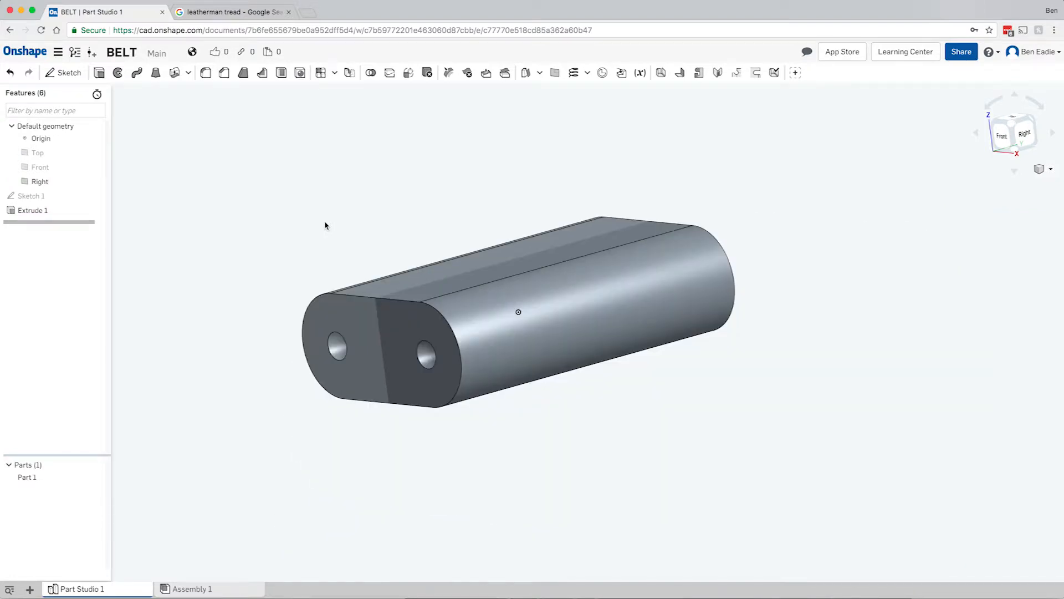
{"action": "key", "text": "f"}
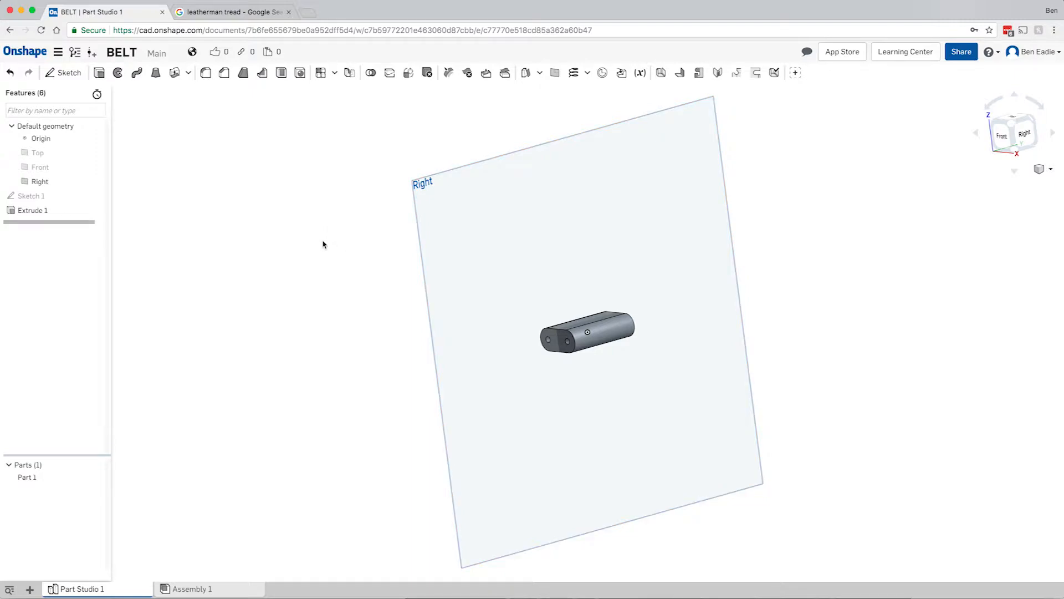
{"action": "right_click_drag", "start_coordinate": [351, 242], "coordinate": [358, 245]}
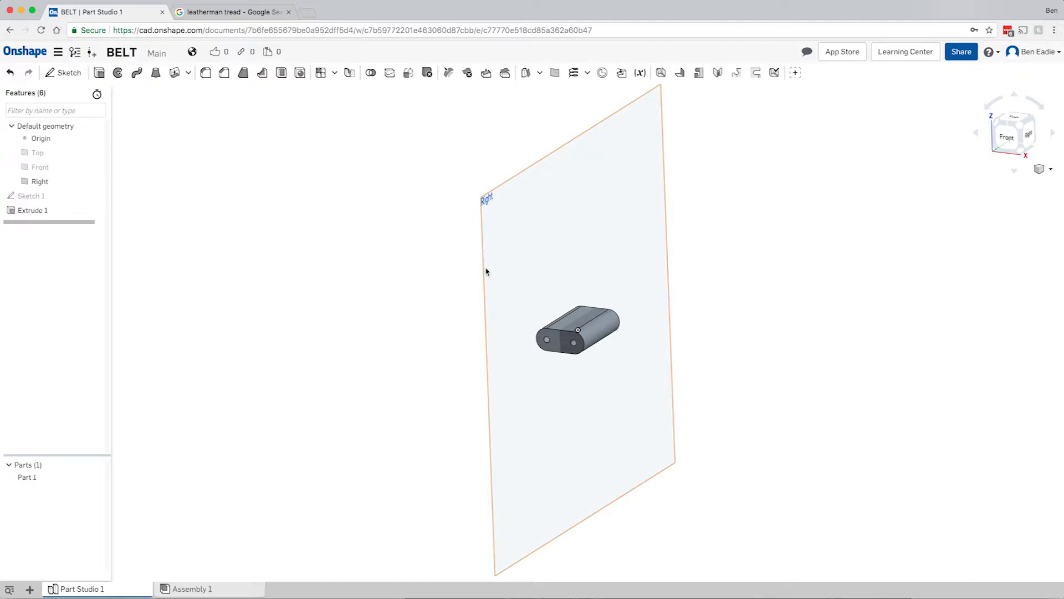
{"action": "left_click", "coordinate": [68, 74]}
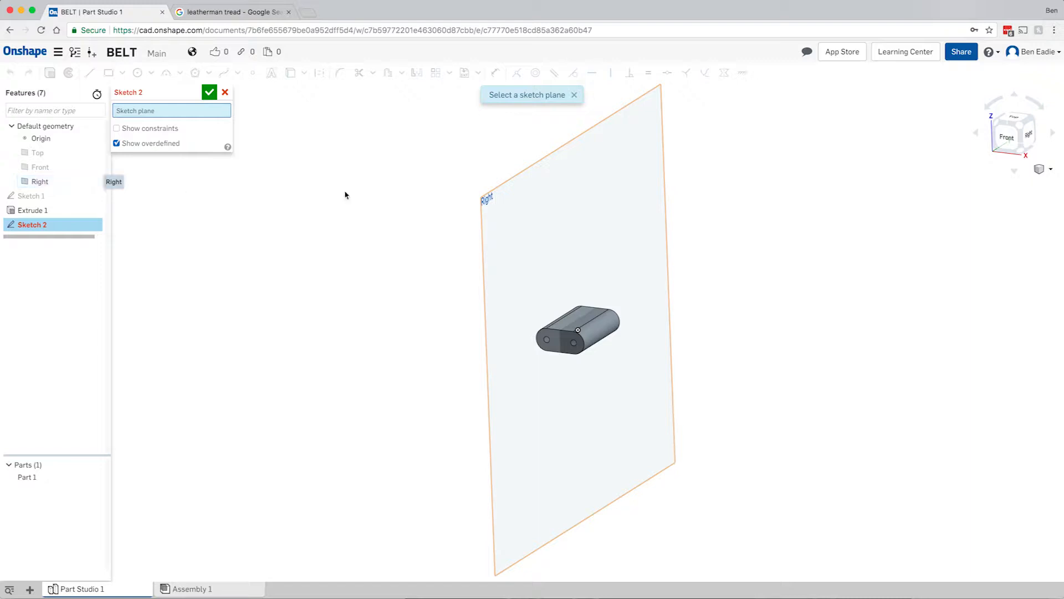
{"action": "left_click", "coordinate": [485, 199]}
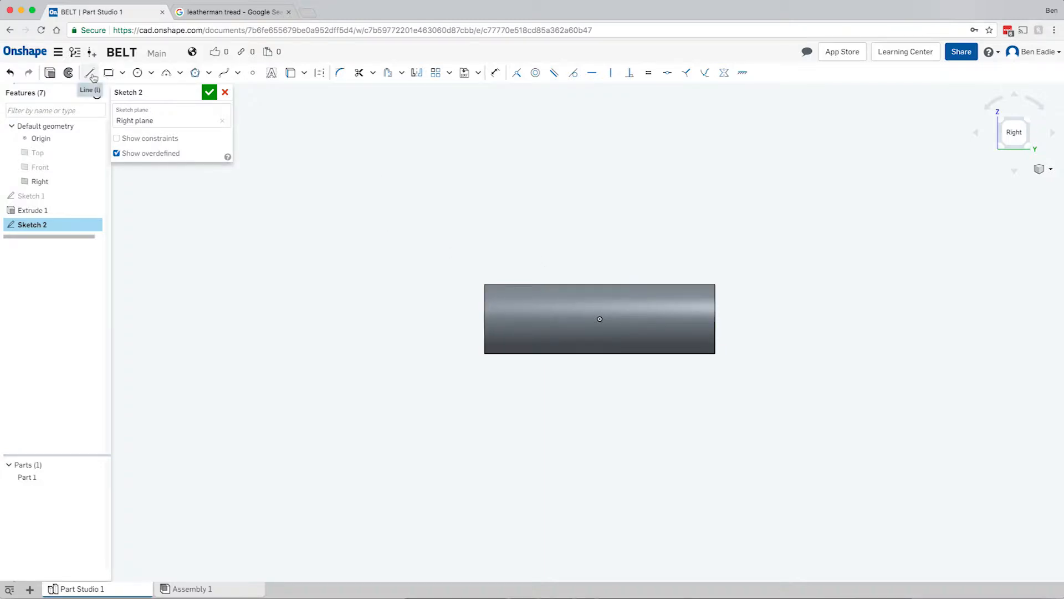
Draw a horizontal construction line about 17.5 mm long just above the part.
{"action": "left_click", "coordinate": [90, 73]}
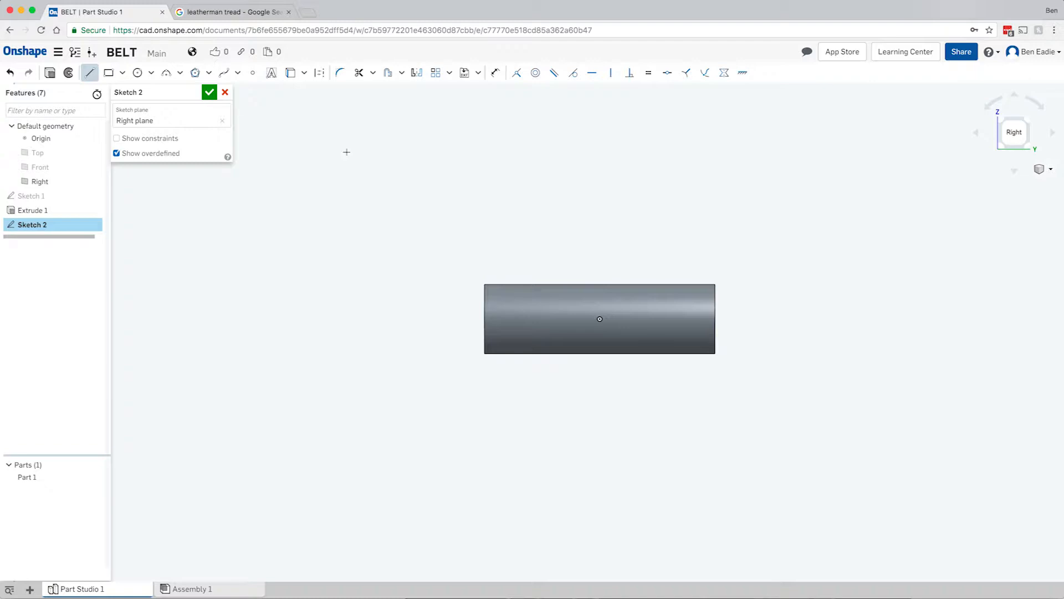
{"action": "left_click", "coordinate": [320, 75]}
{"action": "left_click", "coordinate": [531, 252]}
{"action": "left_click", "coordinate": [666, 251]}
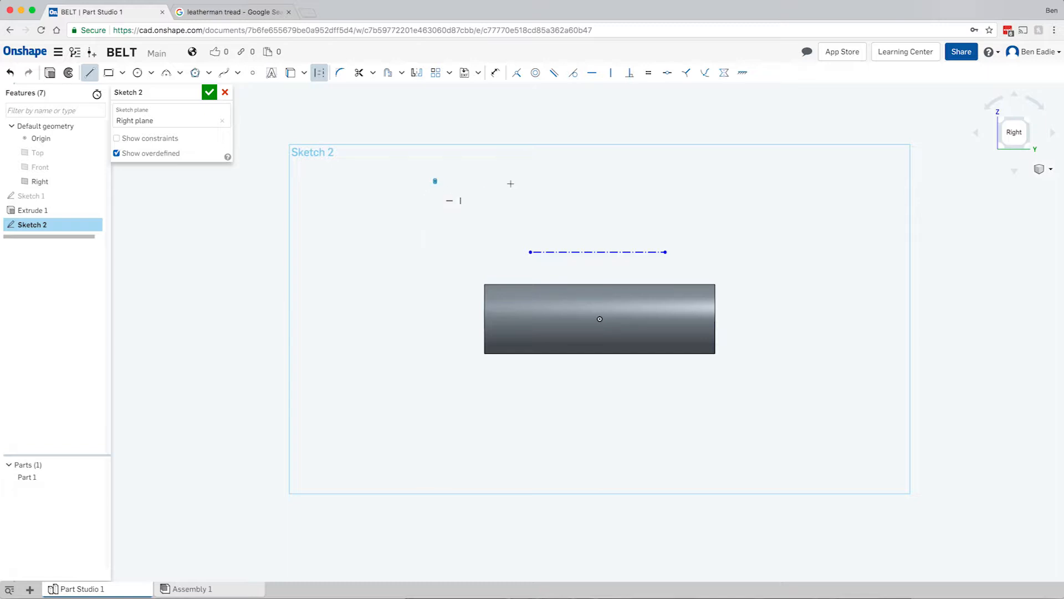
Draw one horizontal and two joined slanted construction lines above the first construction line, and delete all three.
{"action": "left_click", "coordinate": [553, 181]}
{"action": "left_click", "coordinate": [628, 201]}
{"action": "left_click", "coordinate": [720, 156]}
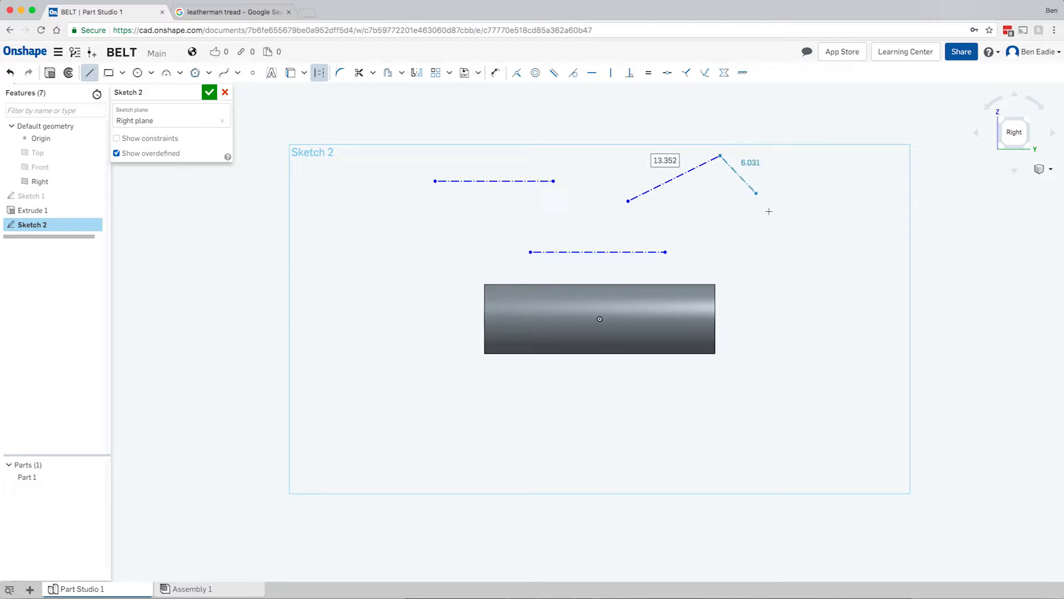
{"action": "left_click", "coordinate": [789, 205]}
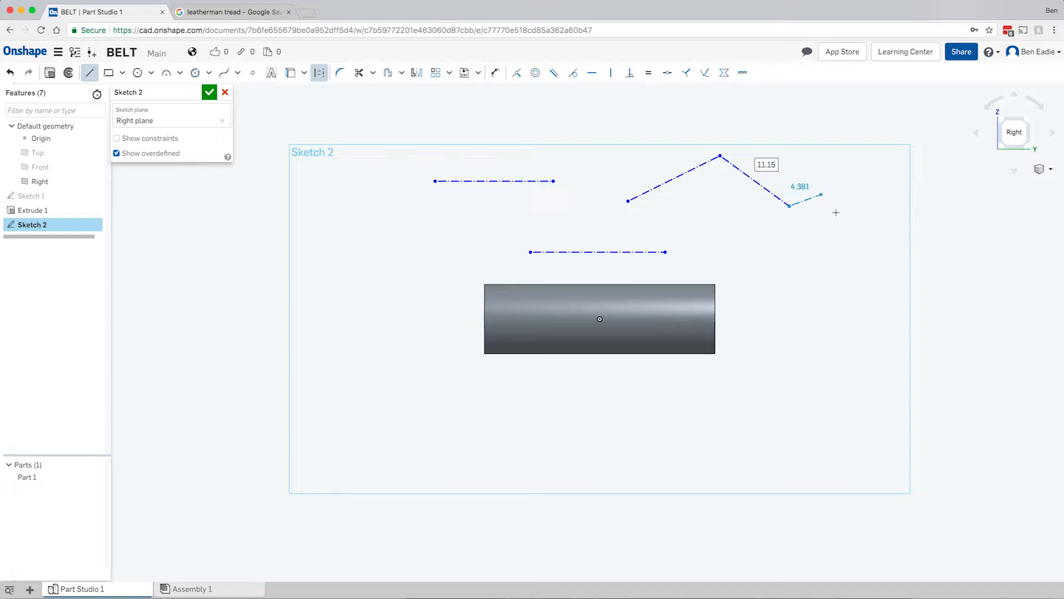
{"action": "key", "text": "Escape"}
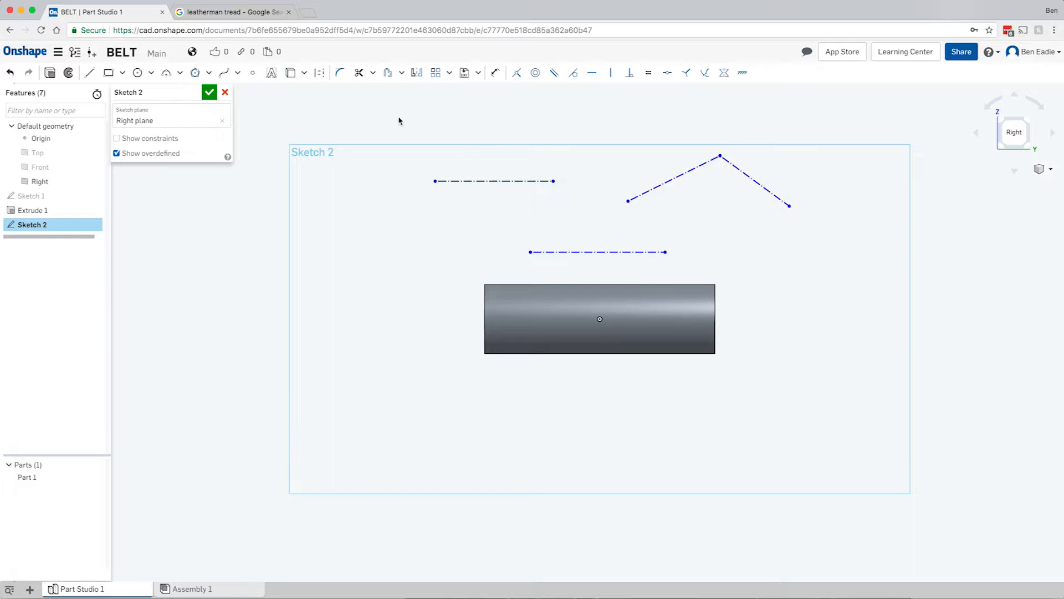
{"action": "left_click_drag", "start_coordinate": [398, 117], "coordinate": [813, 239]}
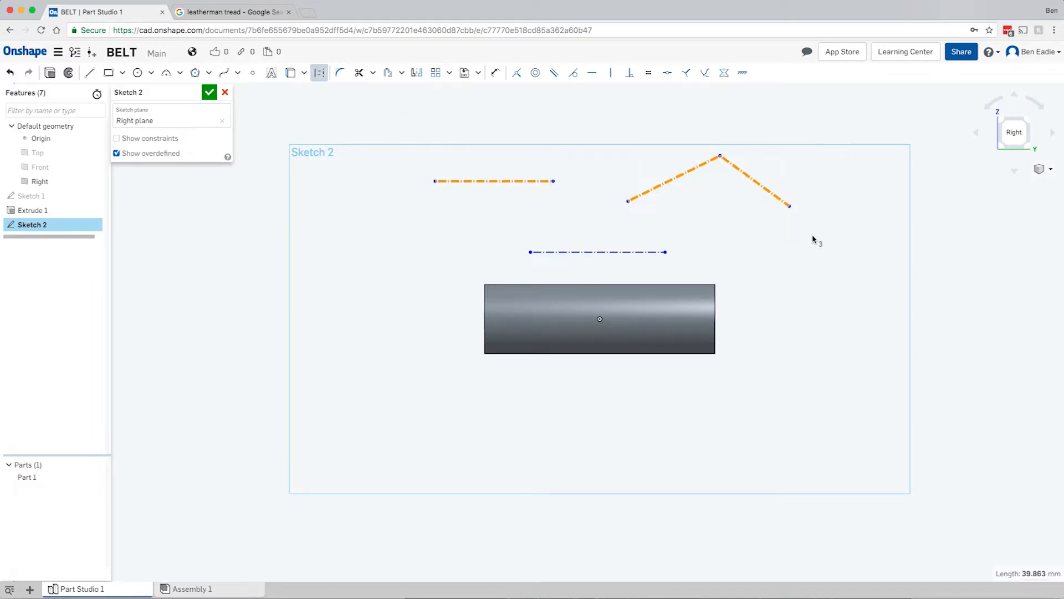
{"action": "key", "text": "Delete"}
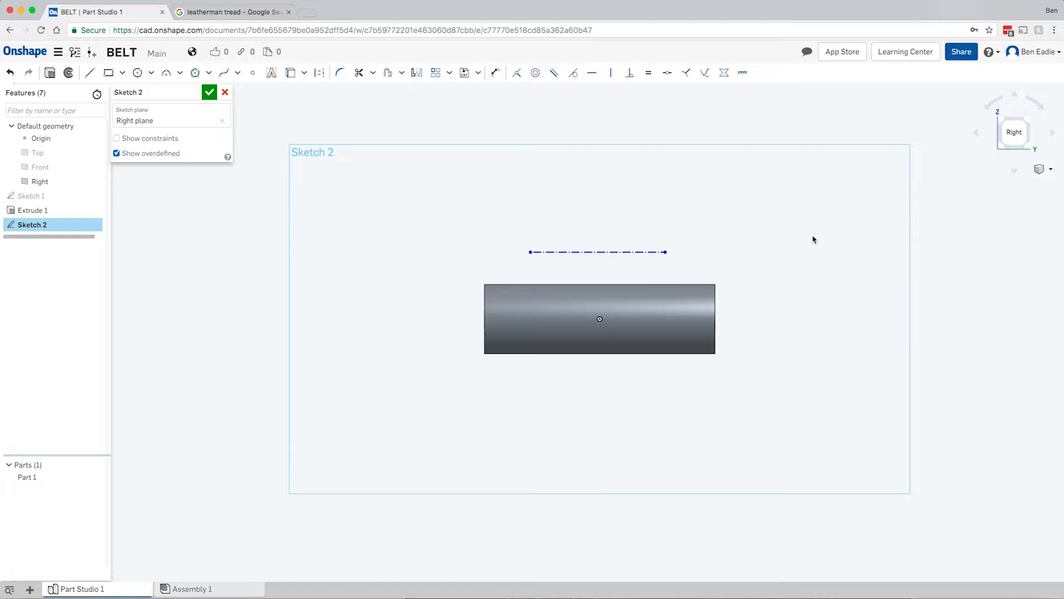
Constrain the construction line's midpoint to the origin and dimension the line's length to 10 mm.
{"action": "left_click", "coordinate": [602, 256]}
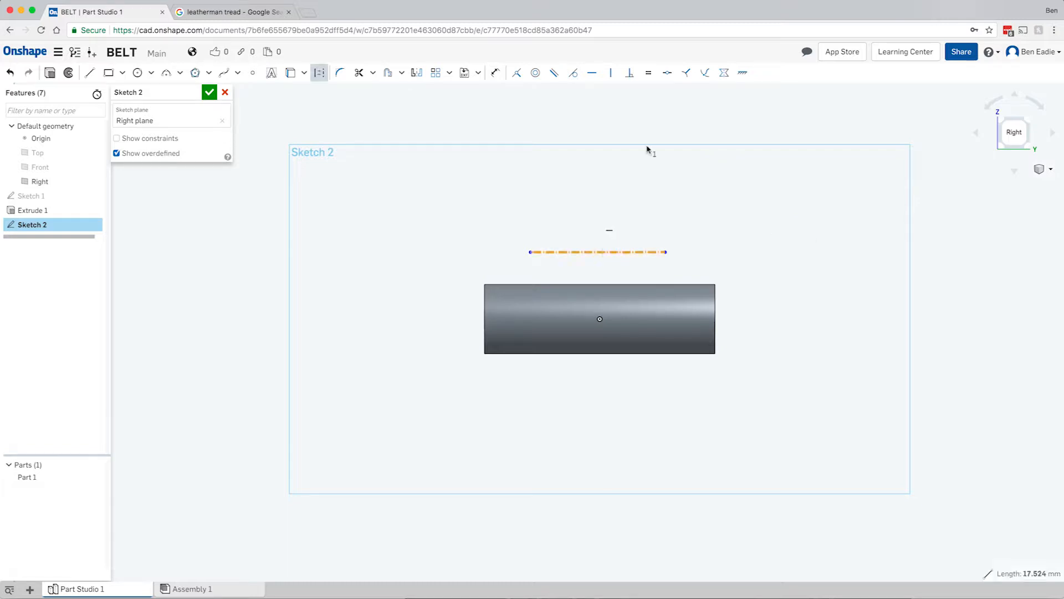
{"action": "left_click", "coordinate": [599, 319]}
{"action": "left_click", "coordinate": [669, 74]}
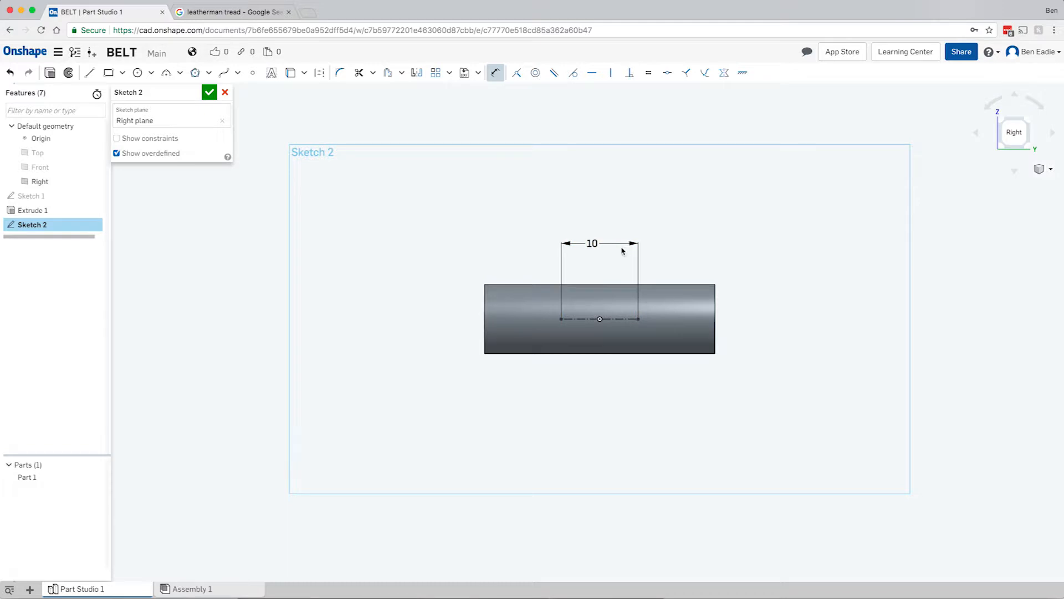
{"action": "key", "text": "Escape"}
Draw a closed six-sided outline around the construction line from straight segments, with horizontal upper and lower sides.
{"action": "left_click", "coordinate": [91, 74]}
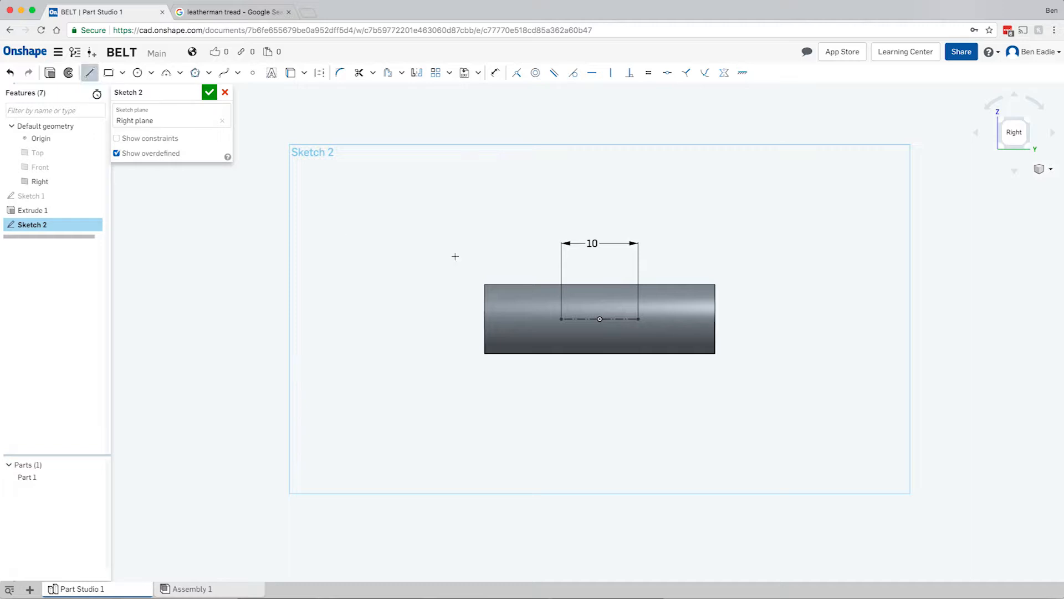
{"action": "left_click", "coordinate": [535, 259]}
{"action": "left_click", "coordinate": [495, 319]}
{"action": "left_click", "coordinate": [534, 378]}
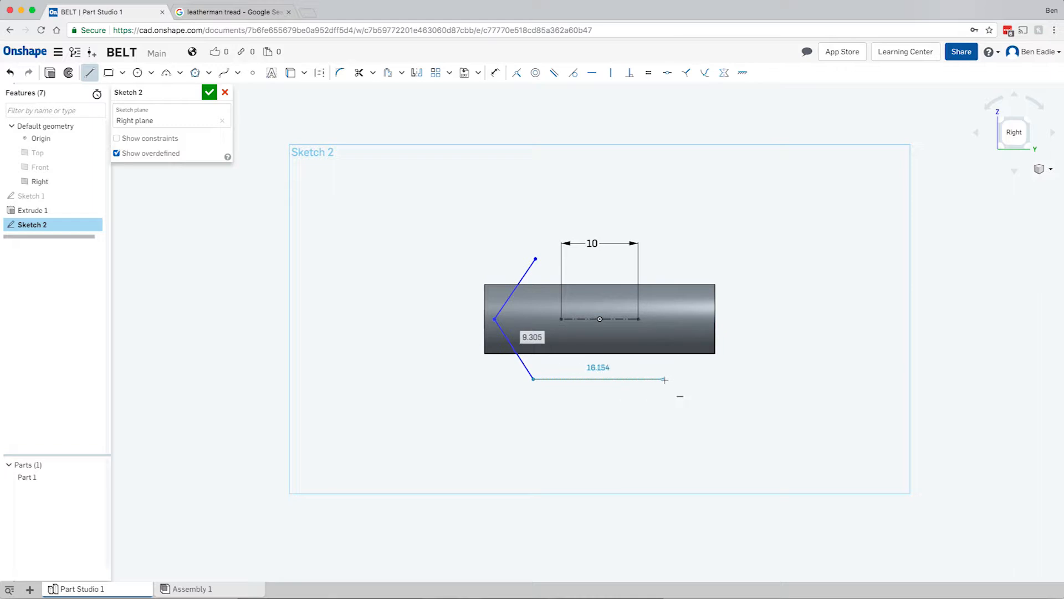
{"action": "left_click", "coordinate": [664, 379]}
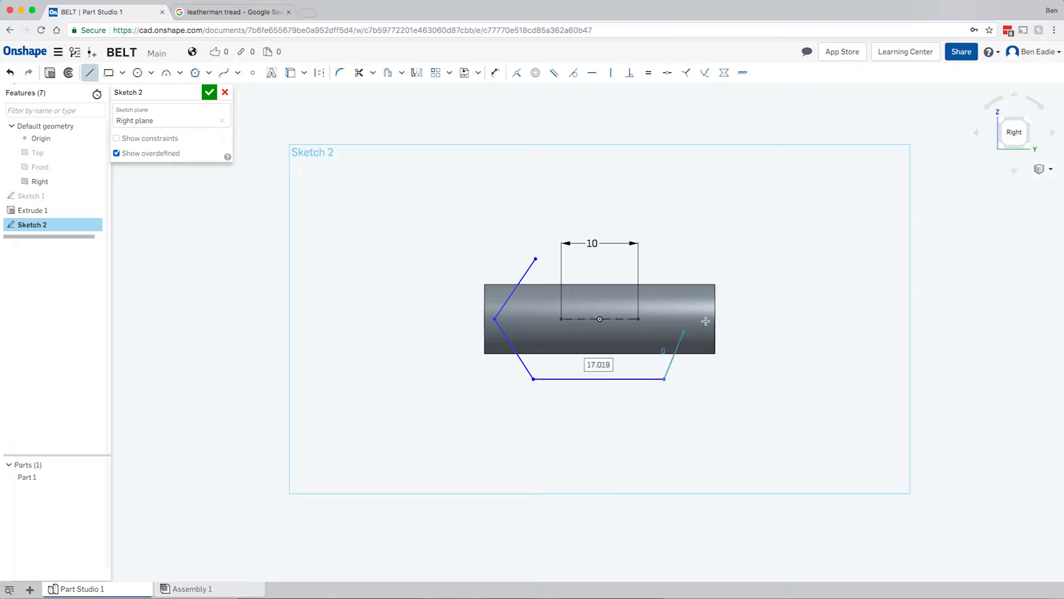
{"action": "left_click", "coordinate": [705, 319]}
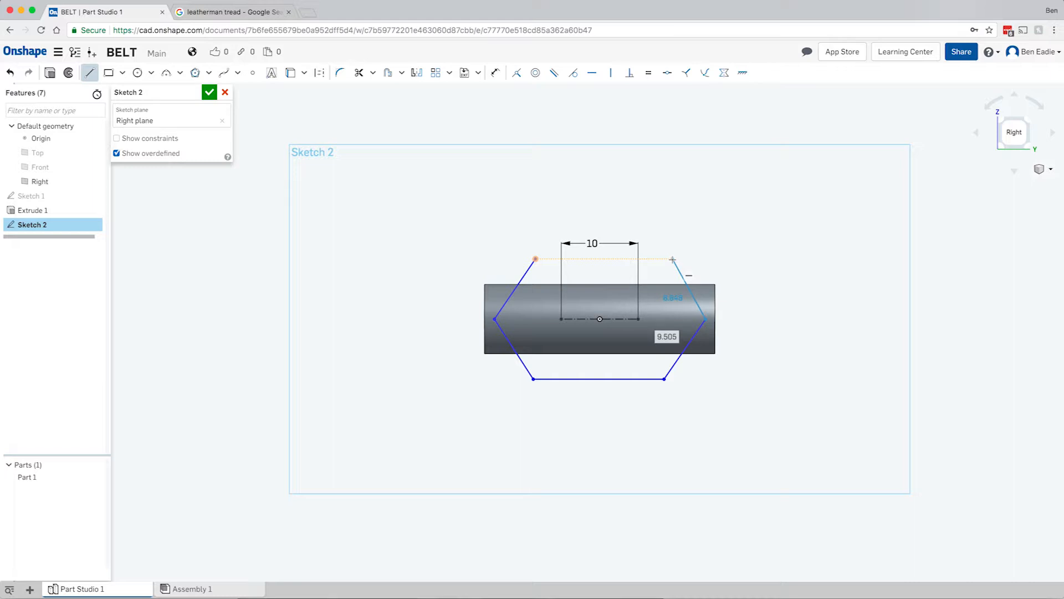
{"action": "left_click", "coordinate": [672, 259]}
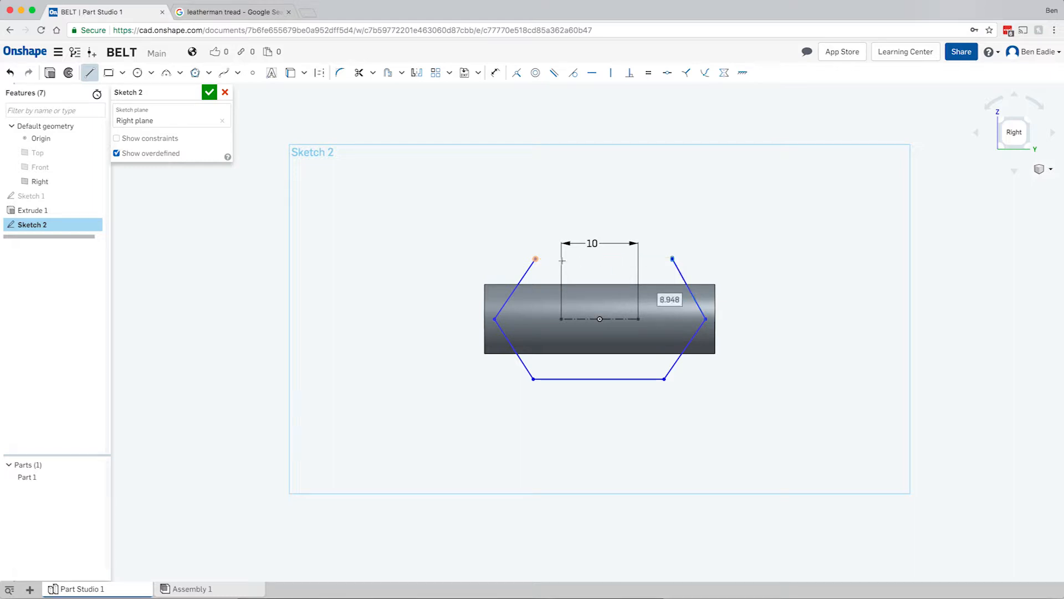
{"action": "left_click", "coordinate": [535, 259]}
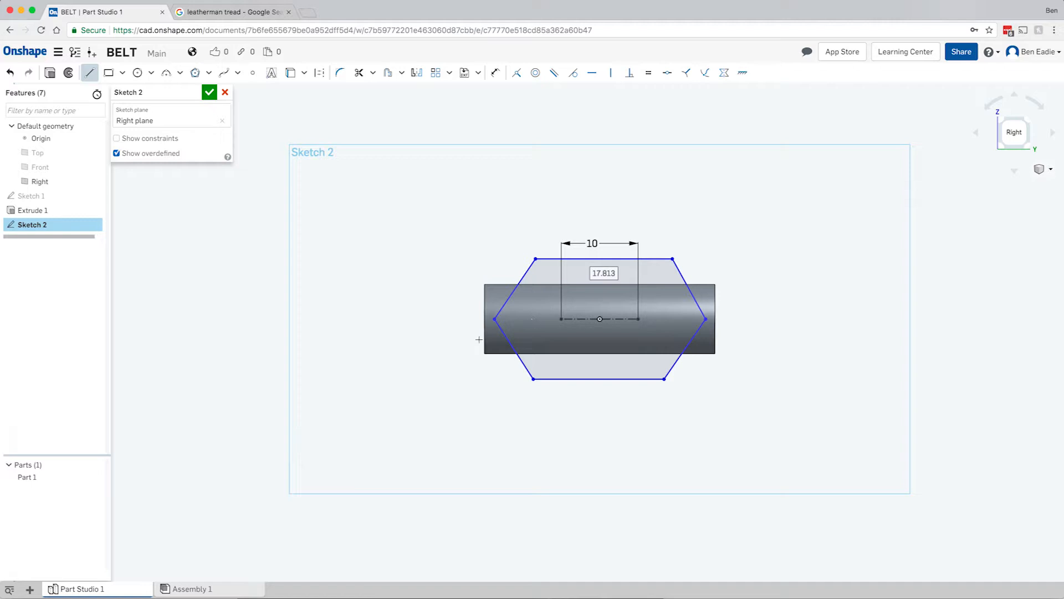
{"action": "left_click", "coordinate": [526, 370]}
{"action": "key", "text": "Escape"}
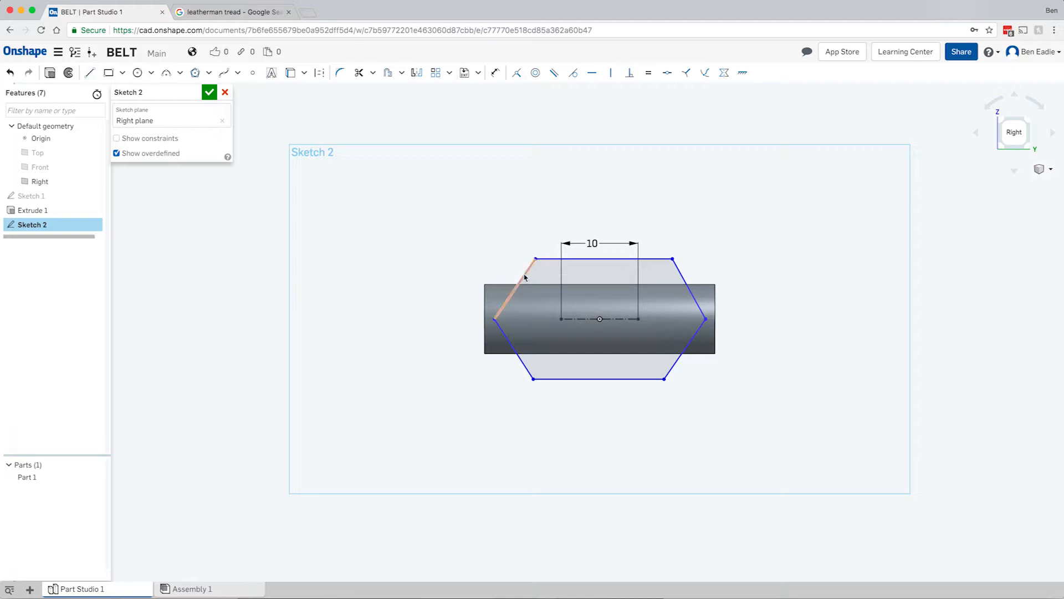
Try to make the two slanted sides at the outline's left end equal.
{"action": "left_click", "coordinate": [509, 341]}
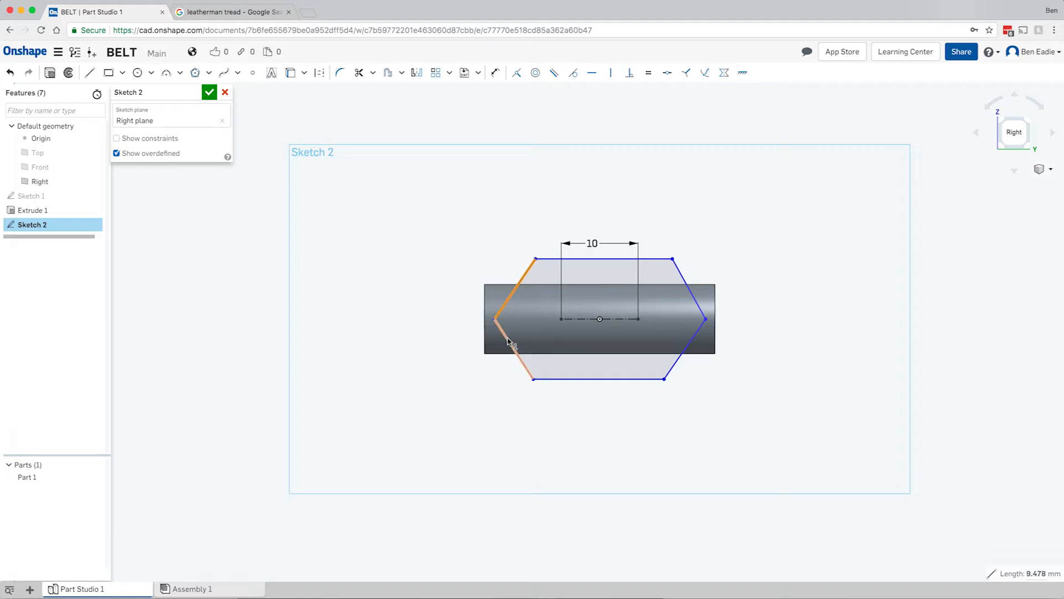
{"action": "left_click", "coordinate": [647, 72]}
{"action": "left_click", "coordinate": [597, 259]}
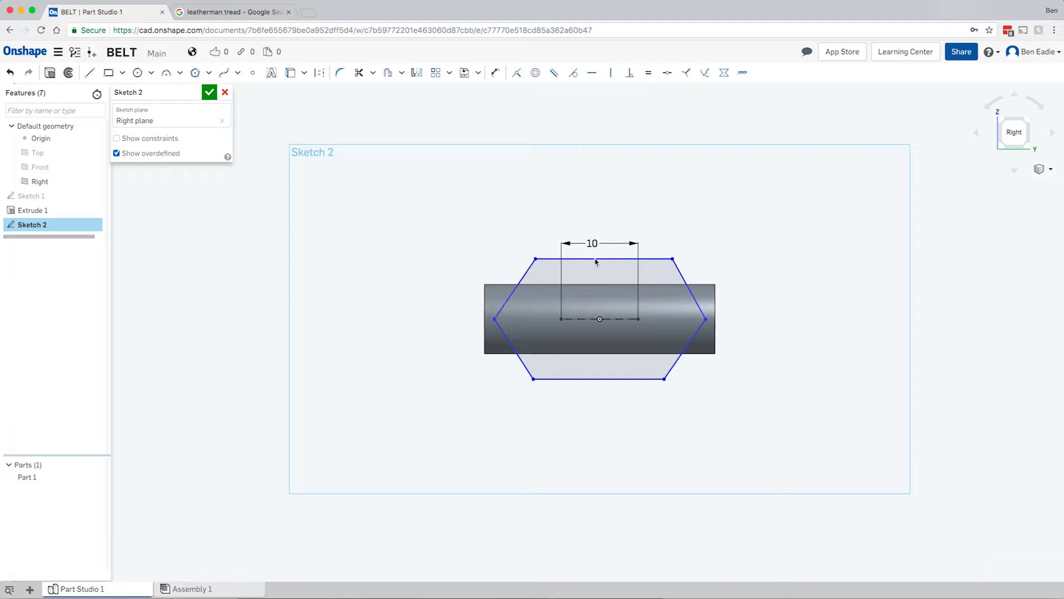
Delete all six sides of the hand-drawn outline, keeping the 10 mm construction line.
{"action": "left_click", "coordinate": [596, 259]}
{"action": "left_click", "coordinate": [505, 305]}
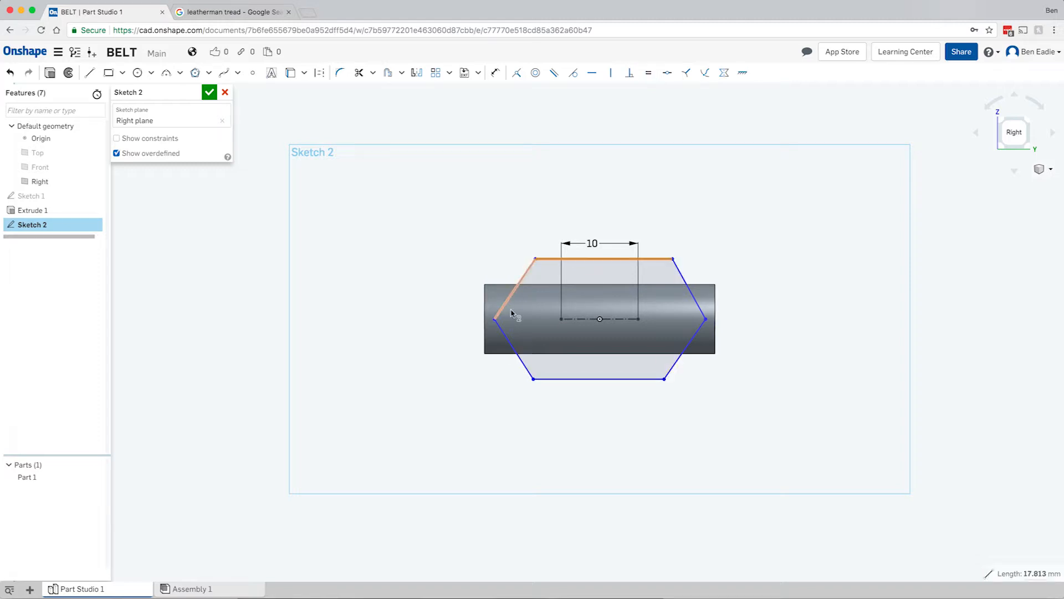
{"action": "left_click", "coordinate": [524, 366]}
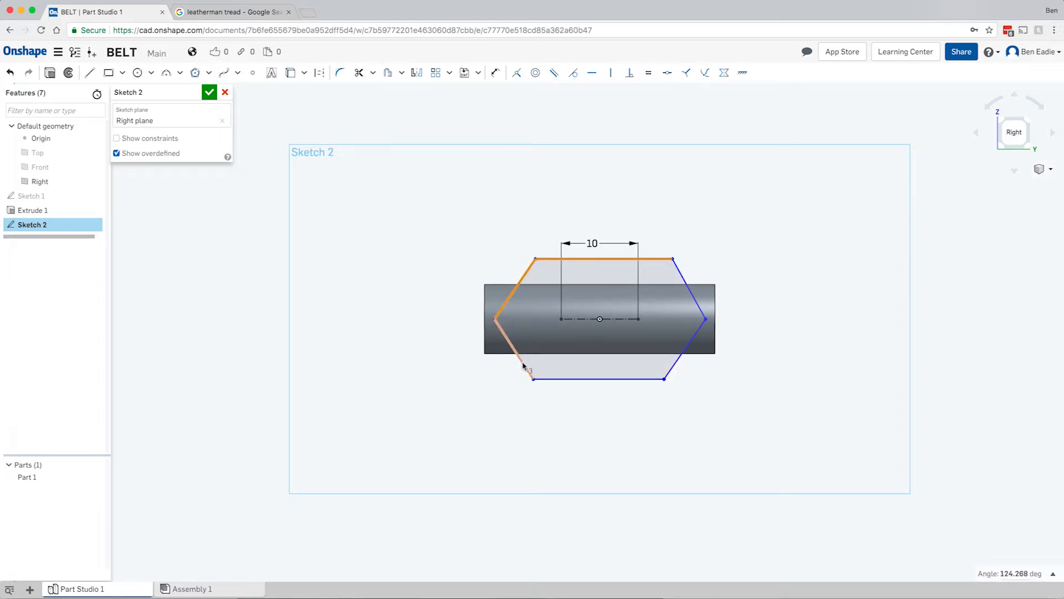
{"action": "left_click", "coordinate": [548, 380]}
{"action": "left_click", "coordinate": [675, 372]}
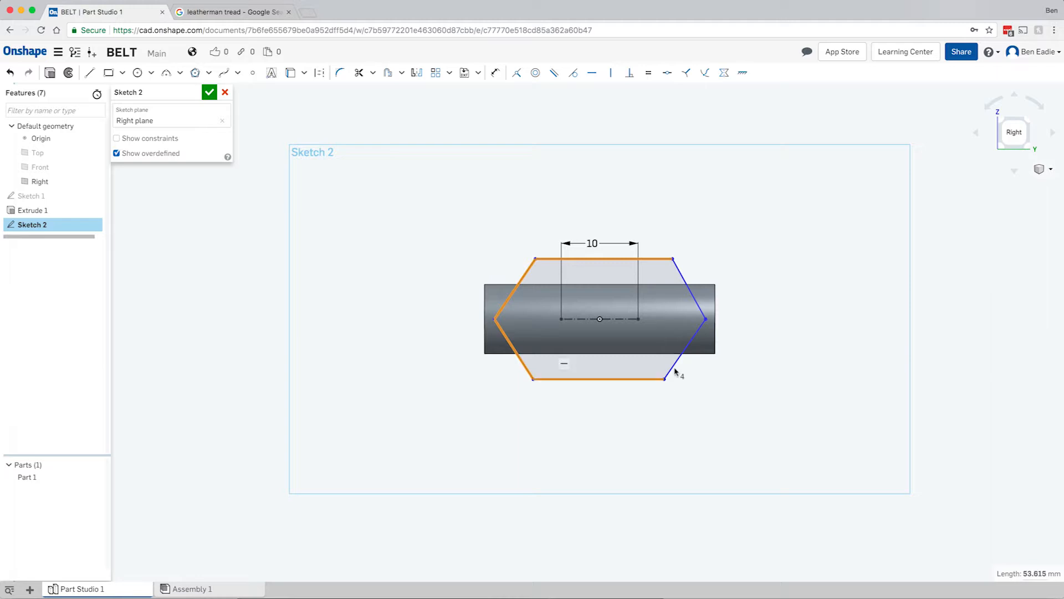
{"action": "left_click", "coordinate": [675, 371]}
{"action": "left_click", "coordinate": [698, 306]}
{"action": "left_click", "coordinate": [700, 333]}
{"action": "key", "text": "Delete"}
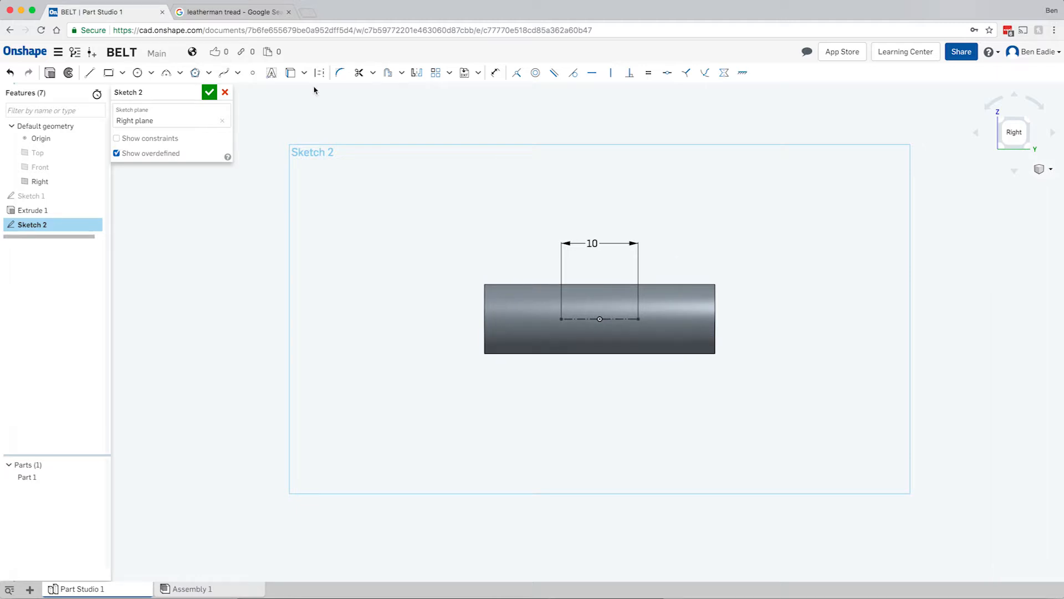
Draw two six-sided circumscribed polygons, one centred on each endpoint of the construction line.
{"action": "left_click", "coordinate": [197, 75]}
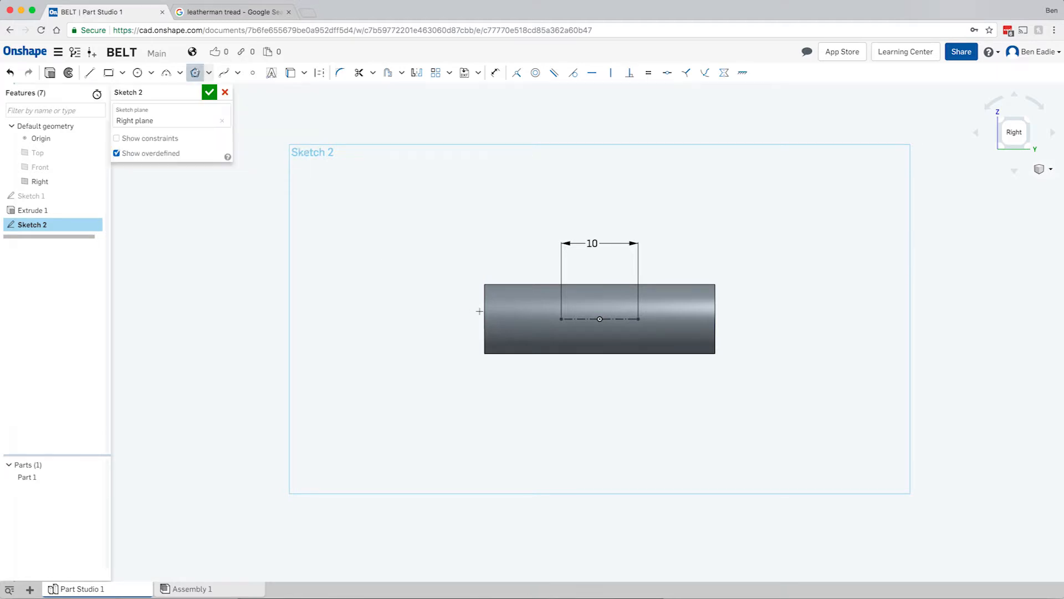
{"action": "left_click", "coordinate": [561, 319]}
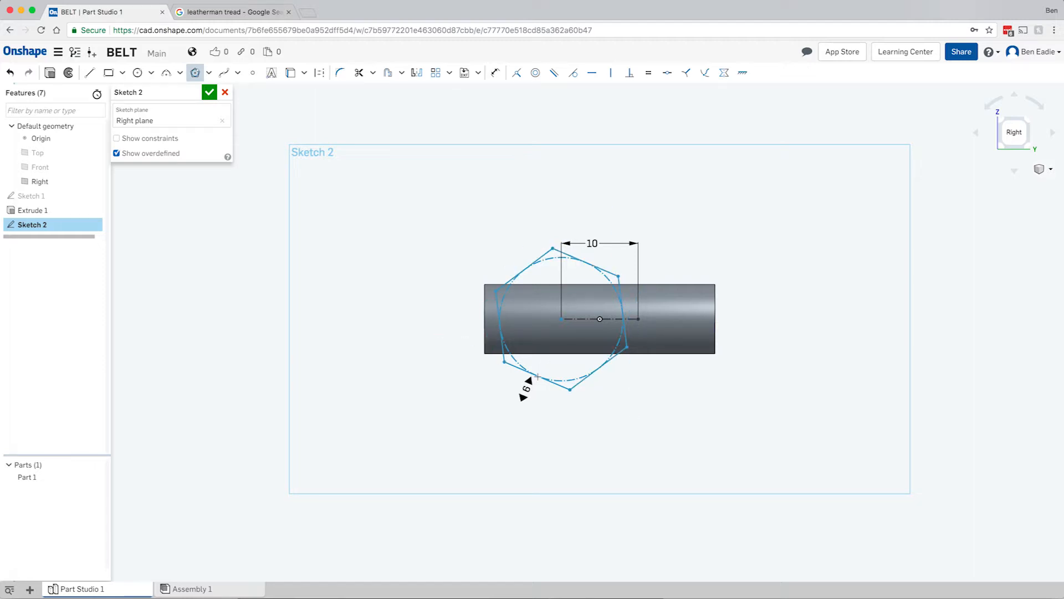
{"action": "left_click", "coordinate": [537, 376]}
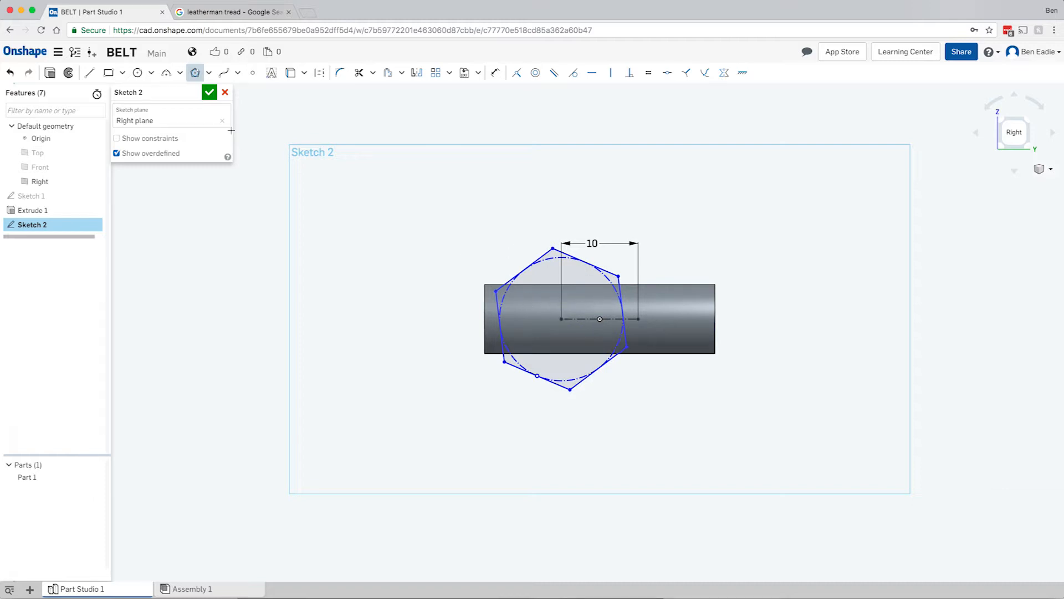
{"action": "left_click", "coordinate": [638, 318]}
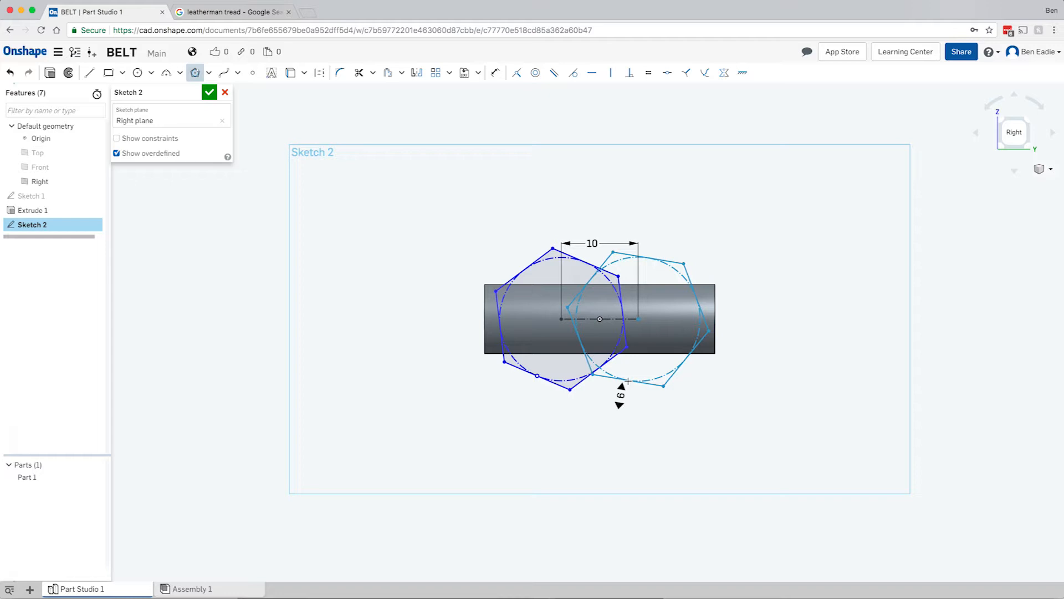
{"action": "left_click", "coordinate": [628, 380]}
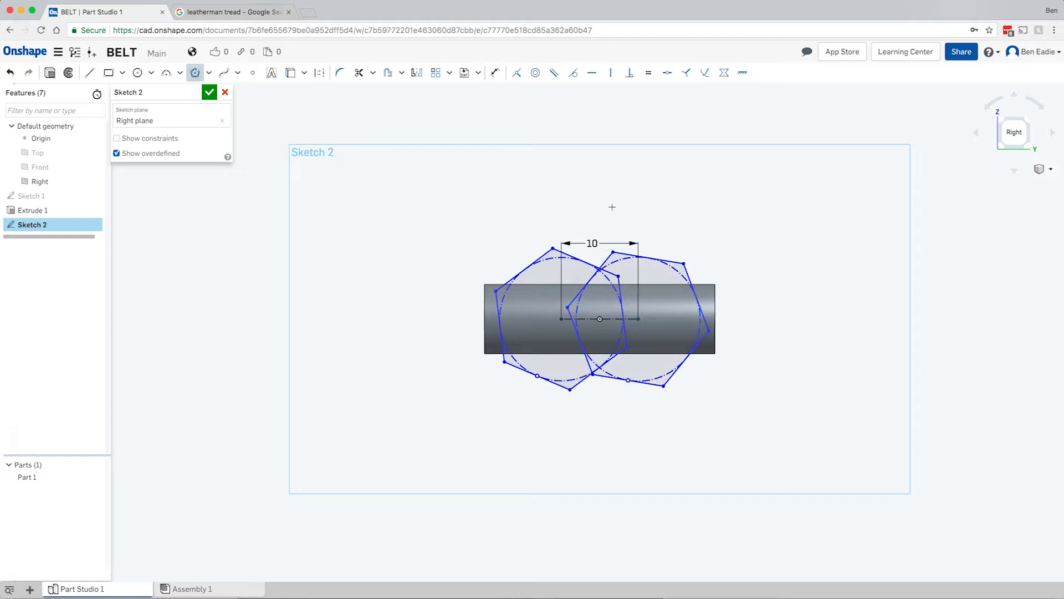
{"action": "key", "text": "Escape"}
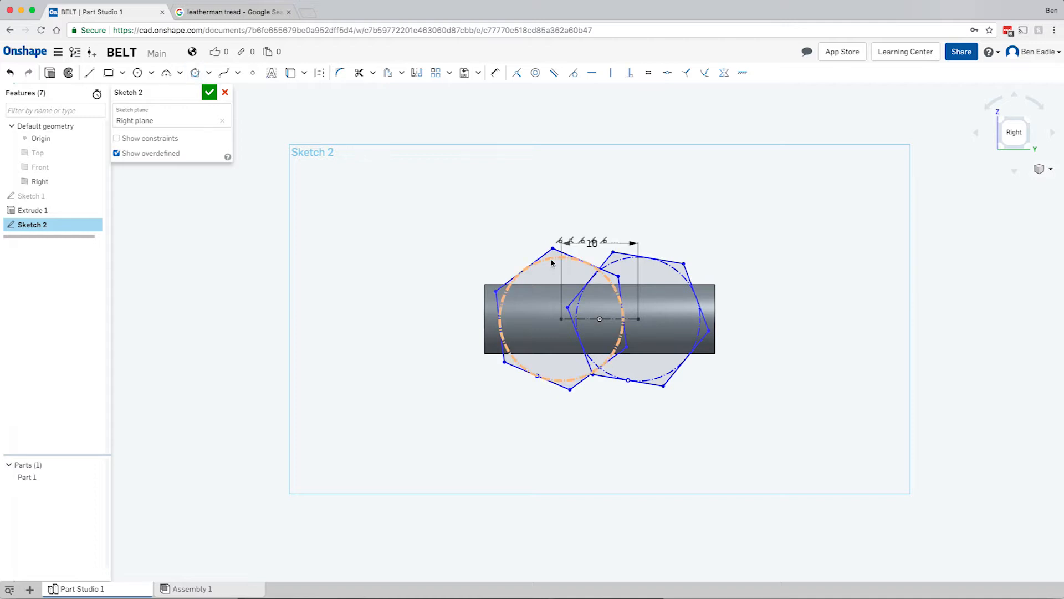
Make the two hexagons' construction circles equal and constrain the upper edge of each hexagon horizontal.
{"action": "left_click", "coordinate": [551, 262]}
{"action": "left_click", "coordinate": [647, 72]}
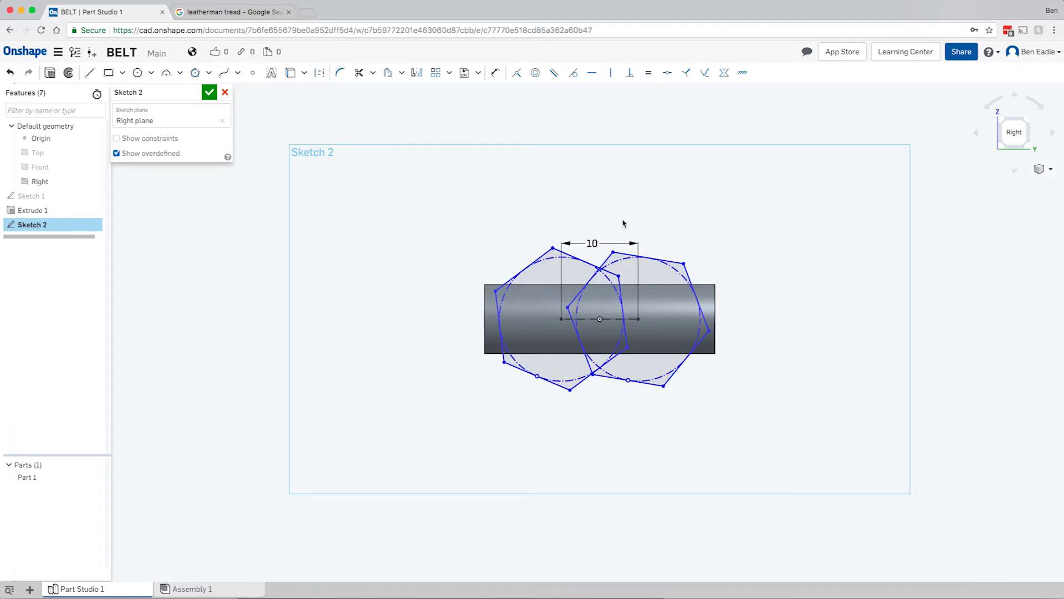
{"action": "left_click", "coordinate": [677, 263]}
{"action": "left_click", "coordinate": [592, 74]}
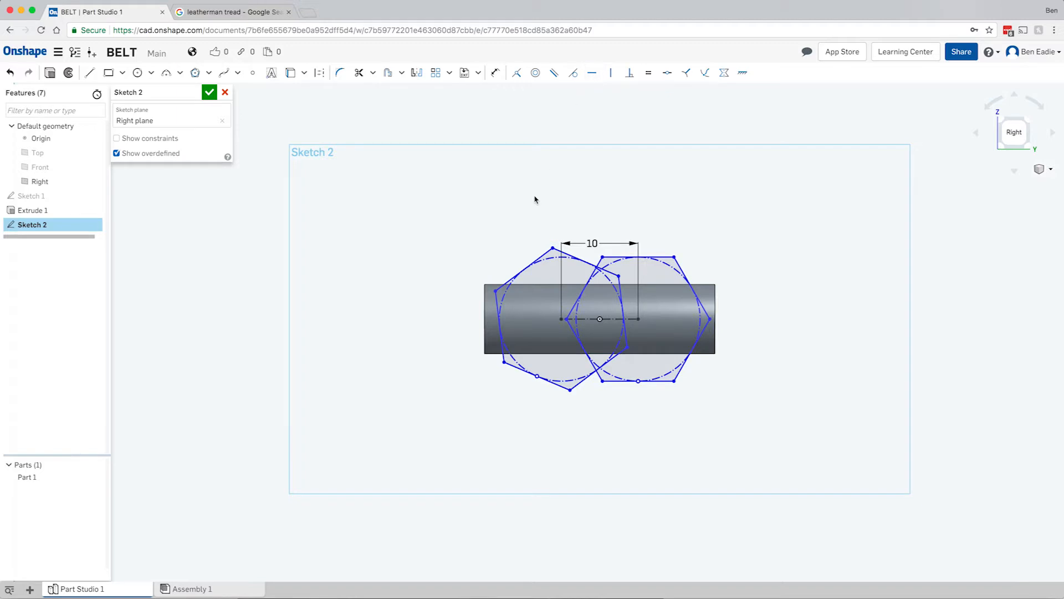
{"action": "left_click", "coordinate": [565, 254]}
{"action": "key", "text": "h"}
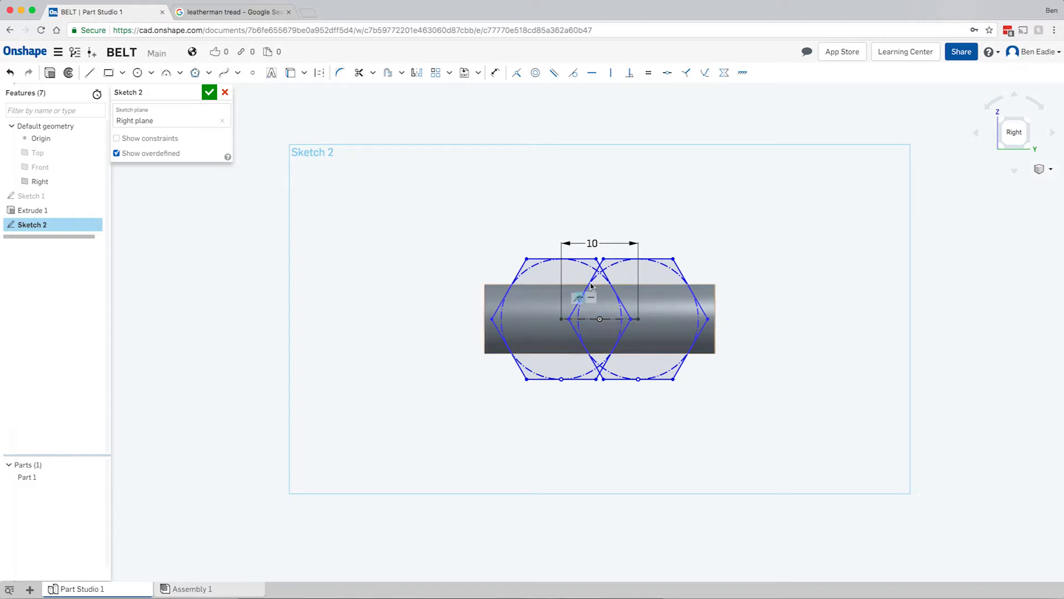
Dimension the distance between the left hexagon's upper and lower edges to 12 mm.
{"action": "left_click", "coordinate": [537, 377]}
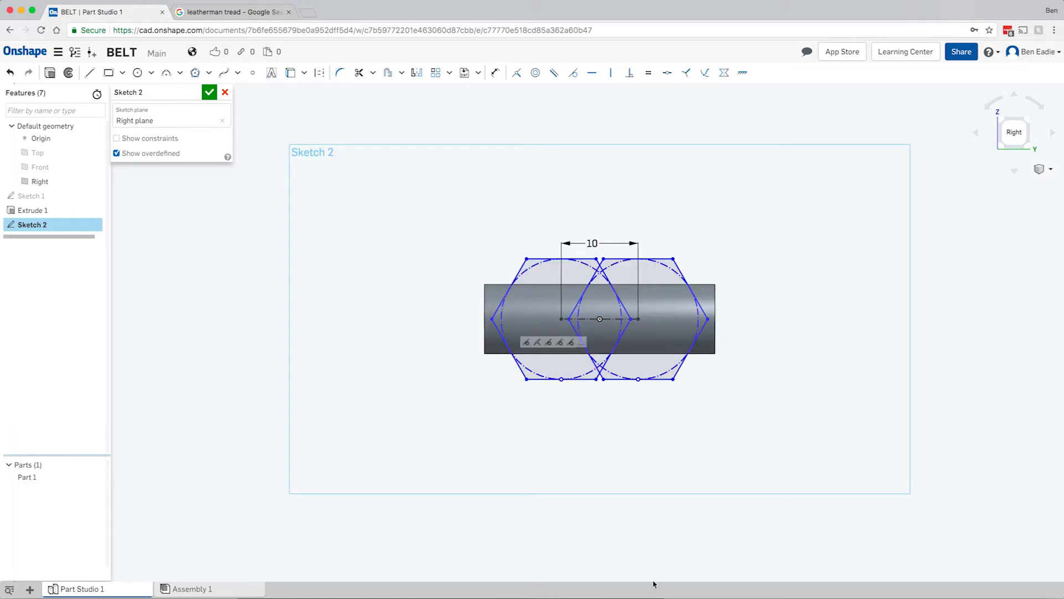
{"action": "key", "text": "u"}
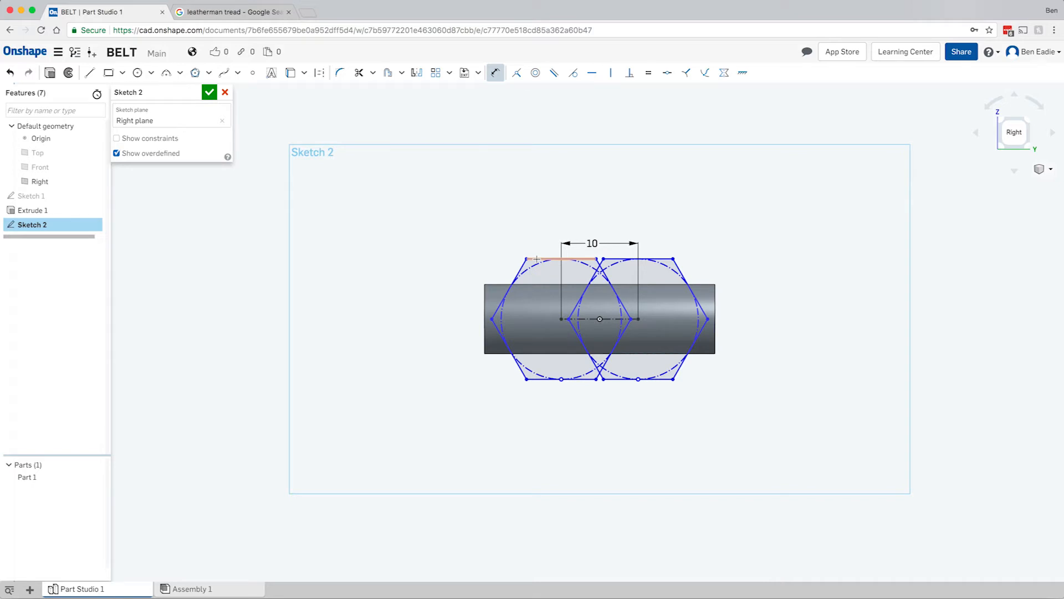
{"action": "left_click", "coordinate": [537, 259]}
{"action": "left_click", "coordinate": [535, 379]}
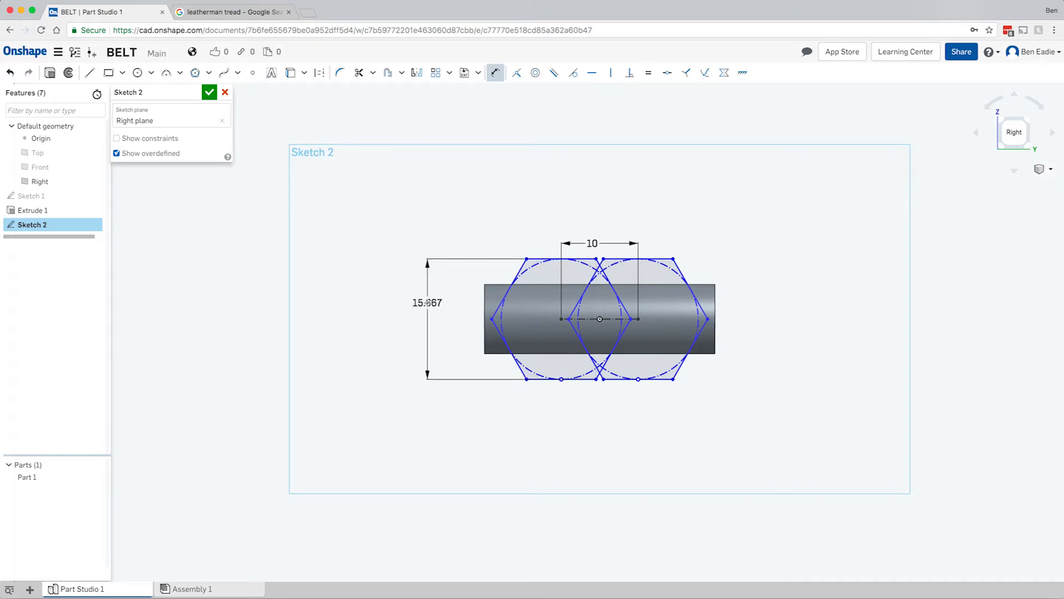
{"action": "left_click", "coordinate": [430, 310]}
{"action": "left_click", "coordinate": [429, 312]}
{"action": "type", "text": "12"}
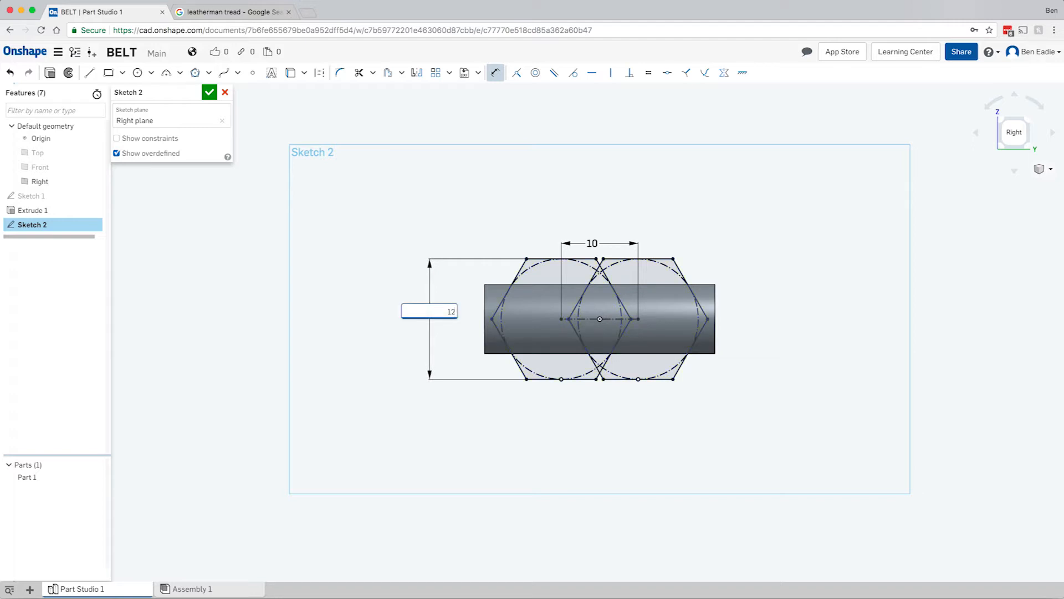
{"action": "key", "text": "Return"}
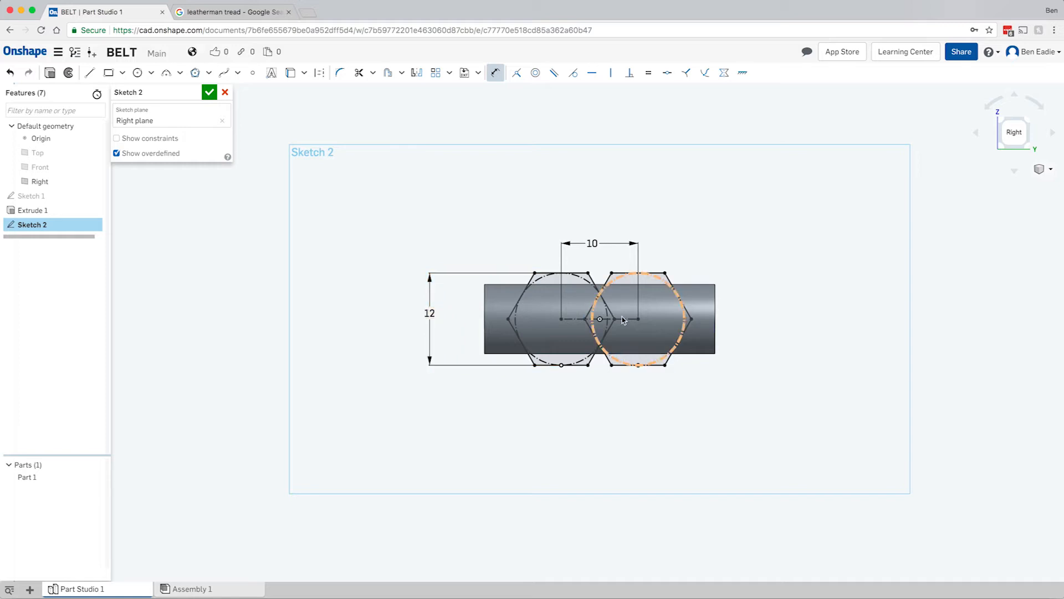
Delete the four crossing inner sides of the two hexagons and the right hexagon's upper and lower edges.
{"action": "scroll", "coordinate": [627, 310], "scroll_direction": "down", "scroll_amount": 3}
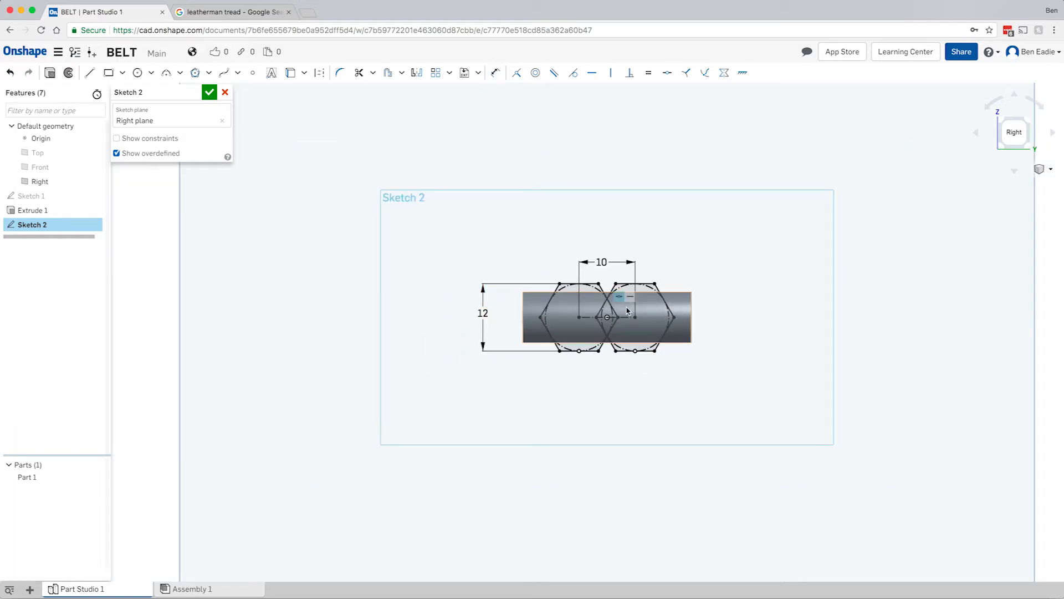
{"action": "scroll", "coordinate": [627, 310], "scroll_direction": "up", "scroll_amount": 5}
{"action": "scroll", "coordinate": [627, 310], "scroll_direction": "up", "scroll_amount": 1}
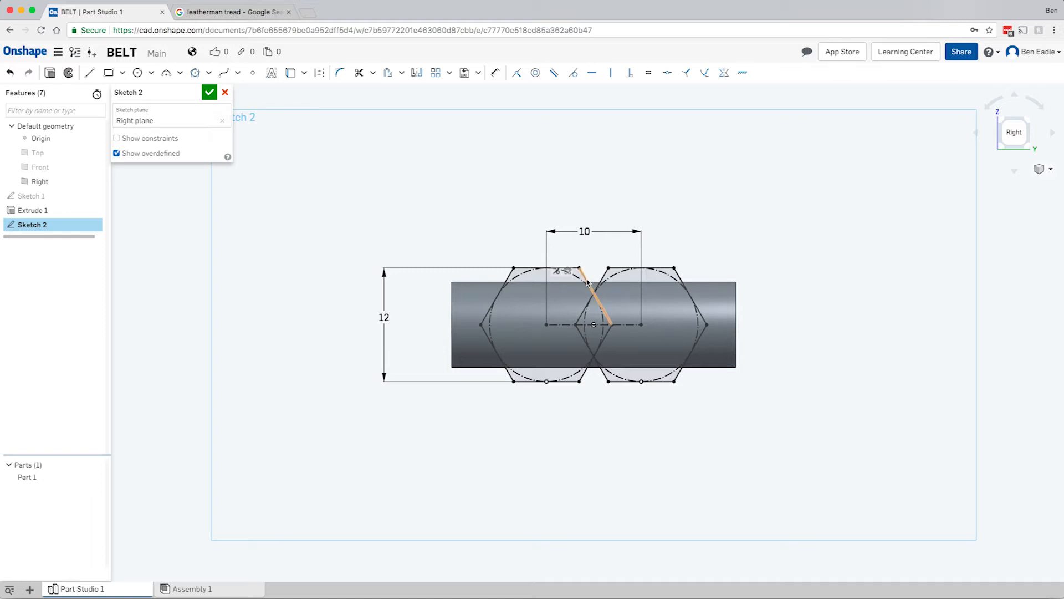
{"action": "left_click", "coordinate": [589, 282]}
{"action": "left_click", "coordinate": [607, 278]}
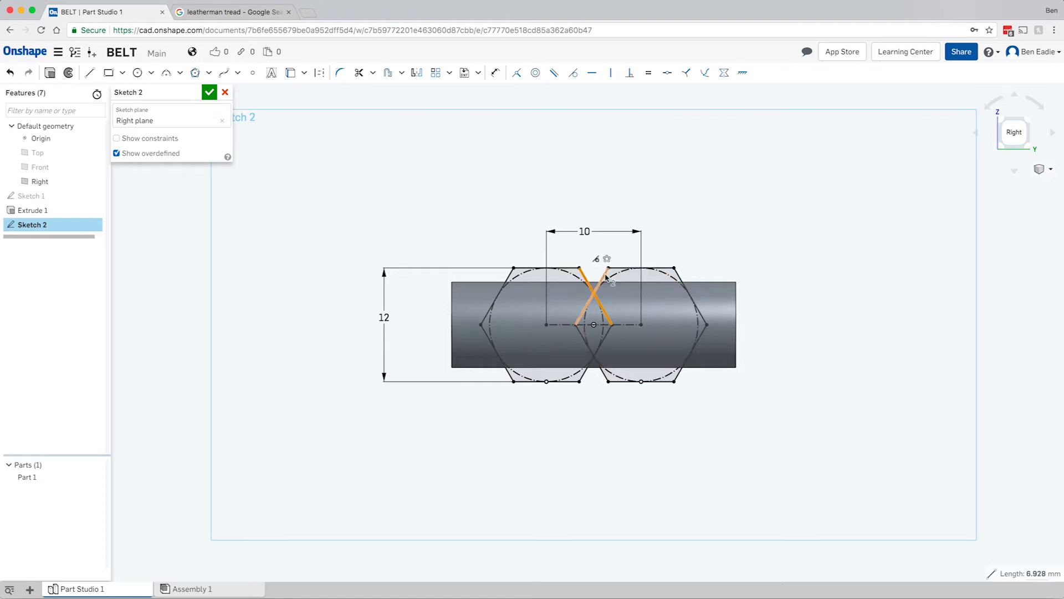
{"action": "left_click", "coordinate": [582, 335]}
{"action": "left_click", "coordinate": [609, 336]}
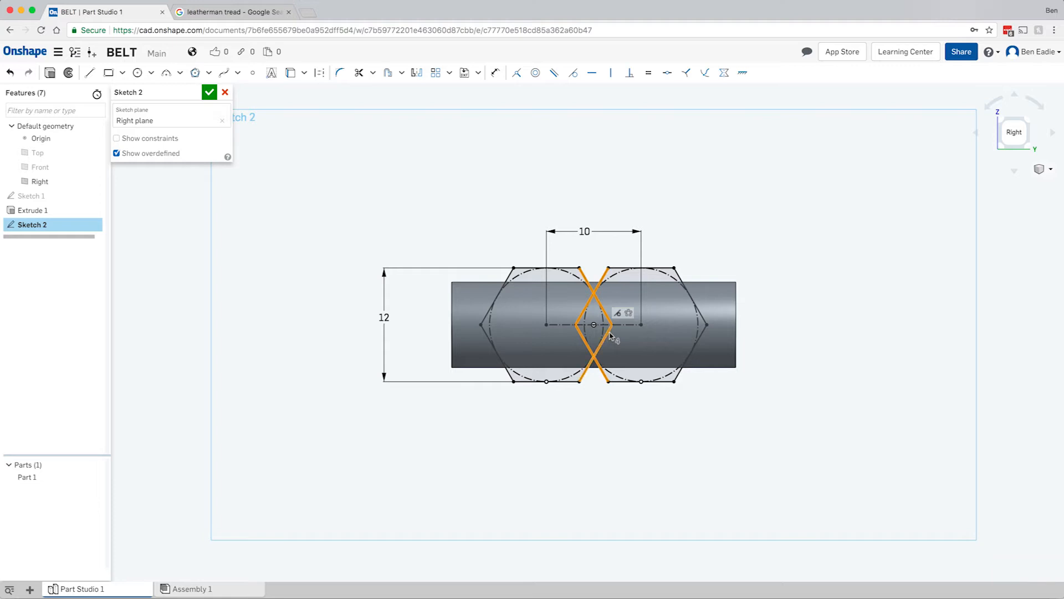
{"action": "left_click", "coordinate": [618, 270]}
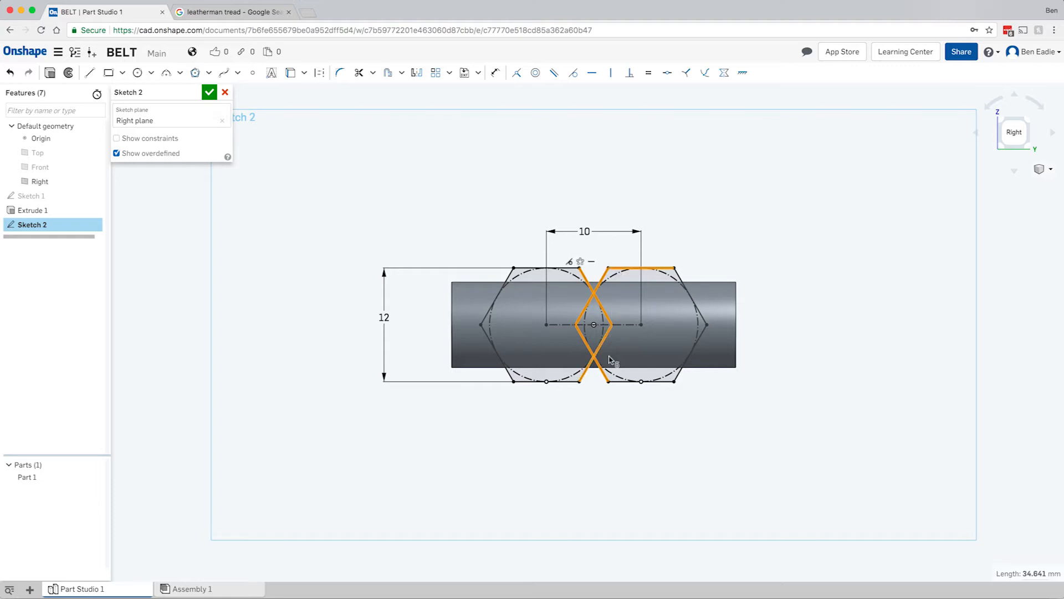
{"action": "left_click", "coordinate": [615, 383]}
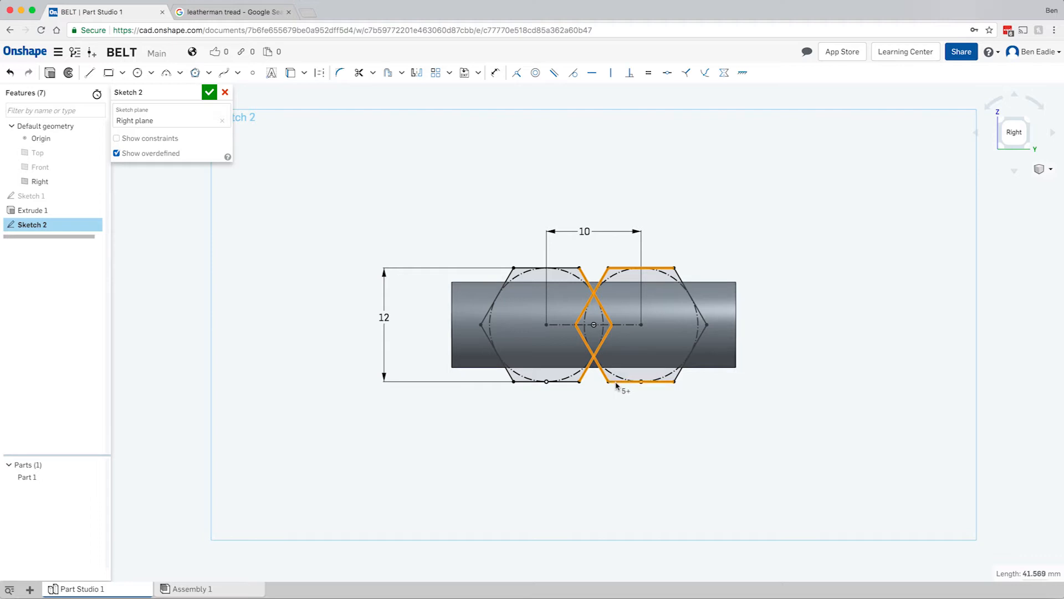
{"action": "key", "text": "Delete"}
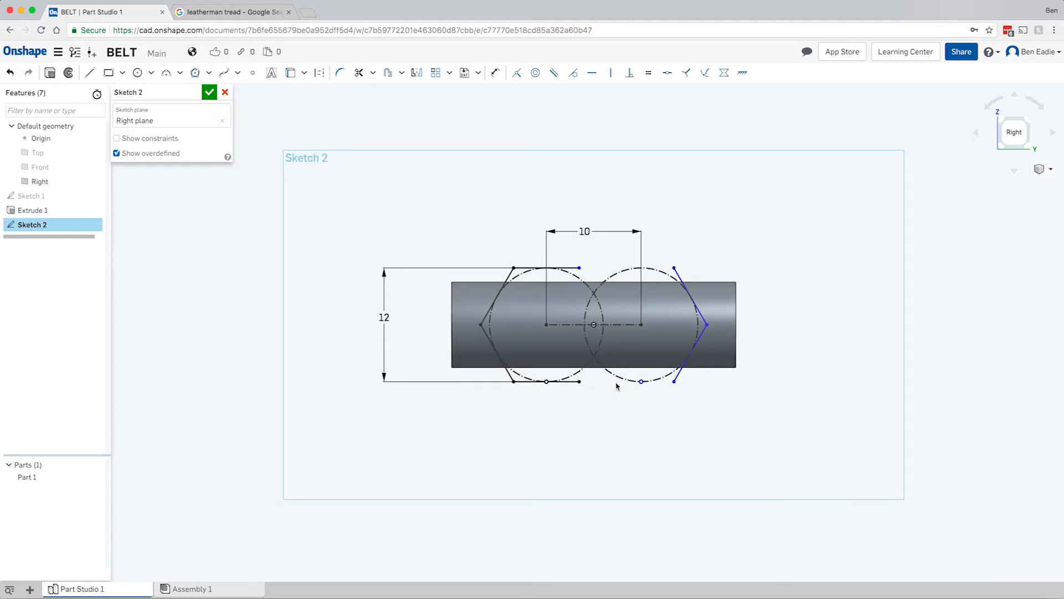
Try to make the open end of the upper edge coincident with the upper end of the right hexagon's remaining sides.
{"action": "left_click", "coordinate": [580, 268]}
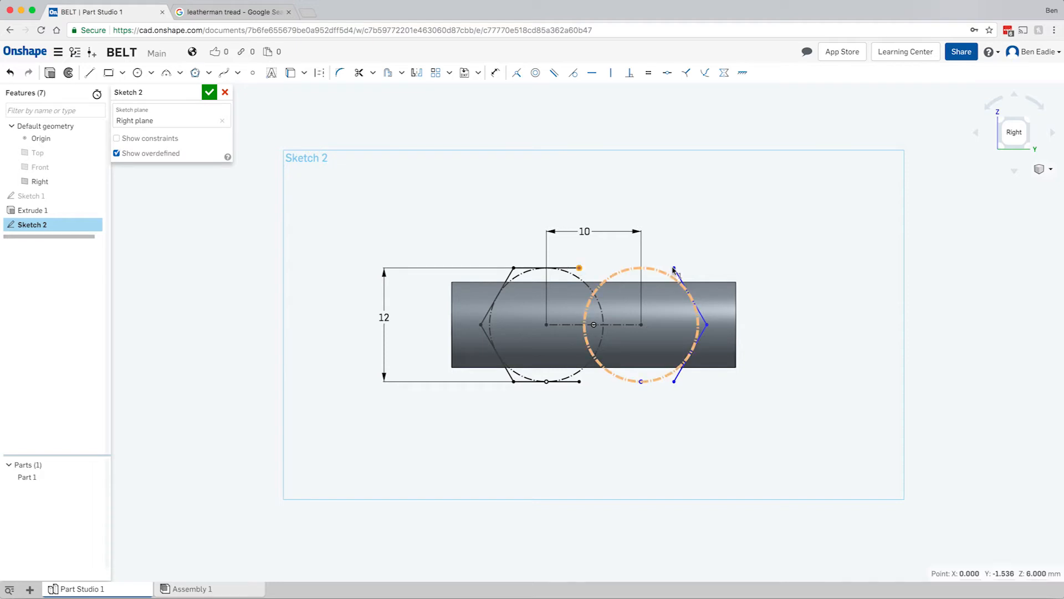
{"action": "left_click", "coordinate": [674, 268]}
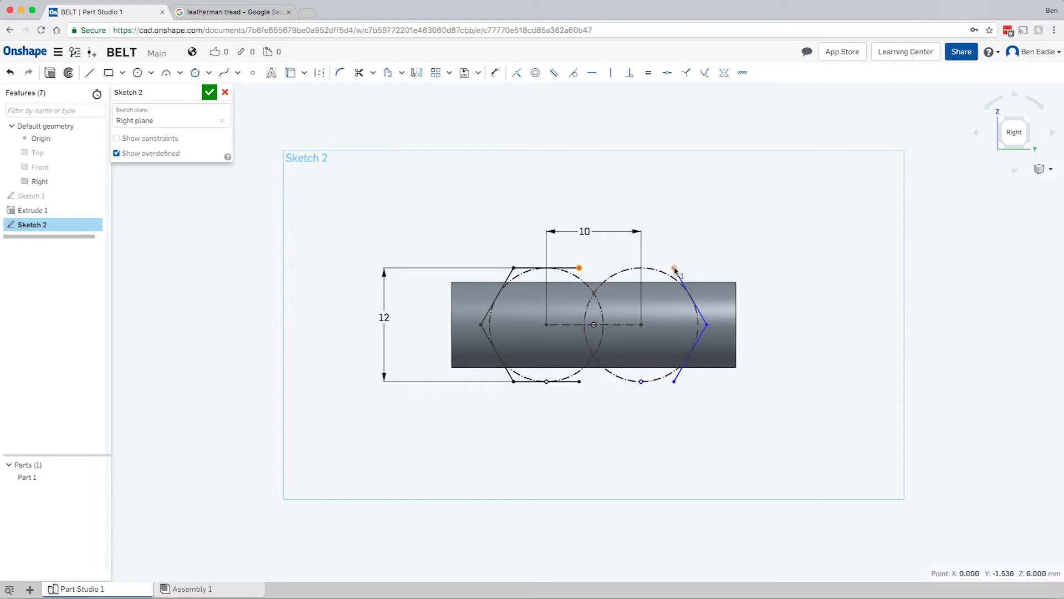
{"action": "left_click", "coordinate": [522, 77]}
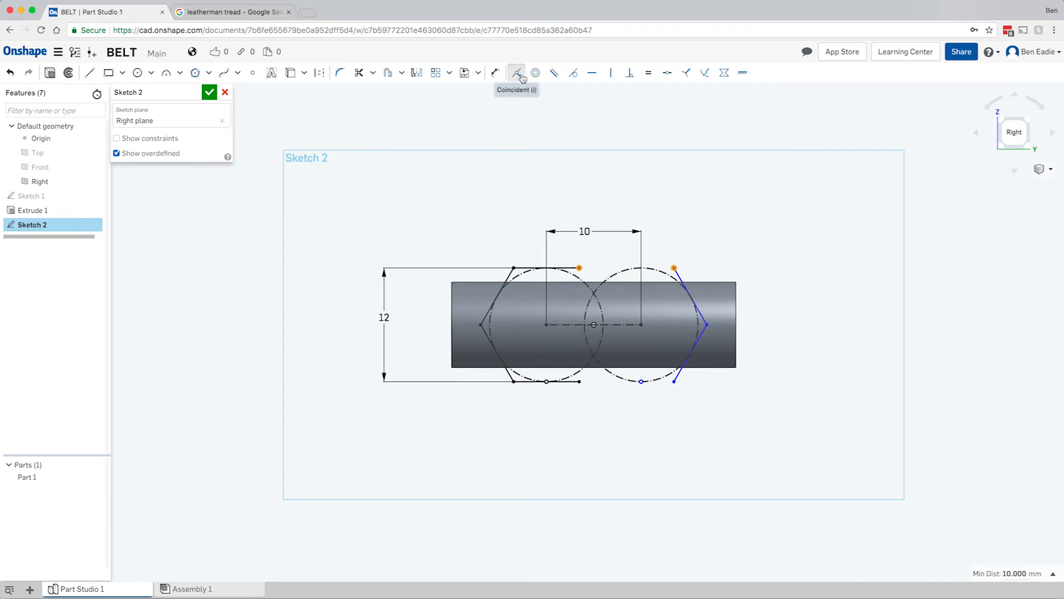
{"action": "left_click", "coordinate": [707, 325]}
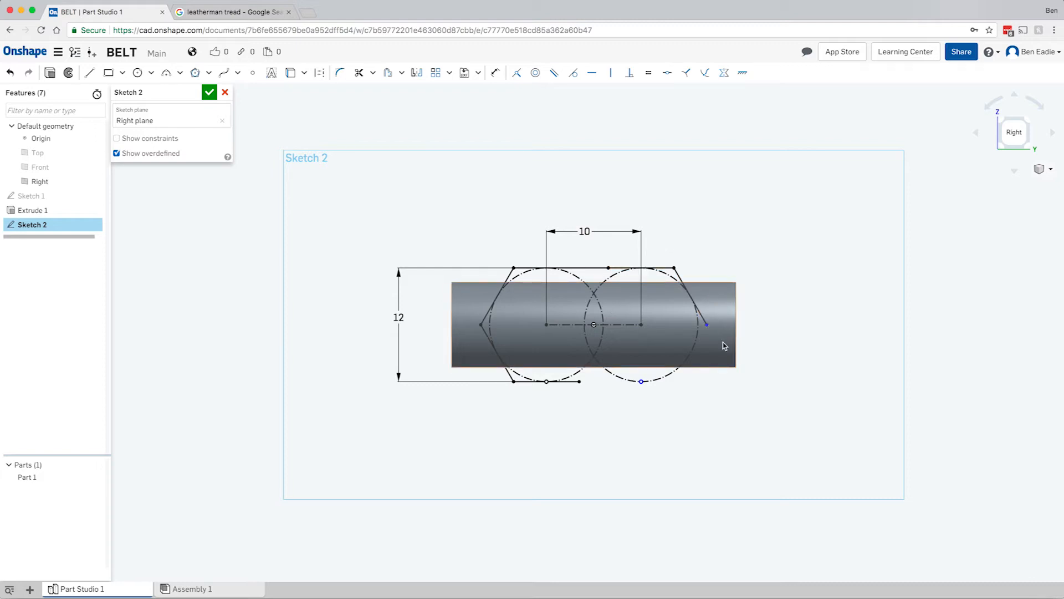
{"action": "key", "text": "ctrl+z"}
{"action": "key", "text": "ctrl+z"}
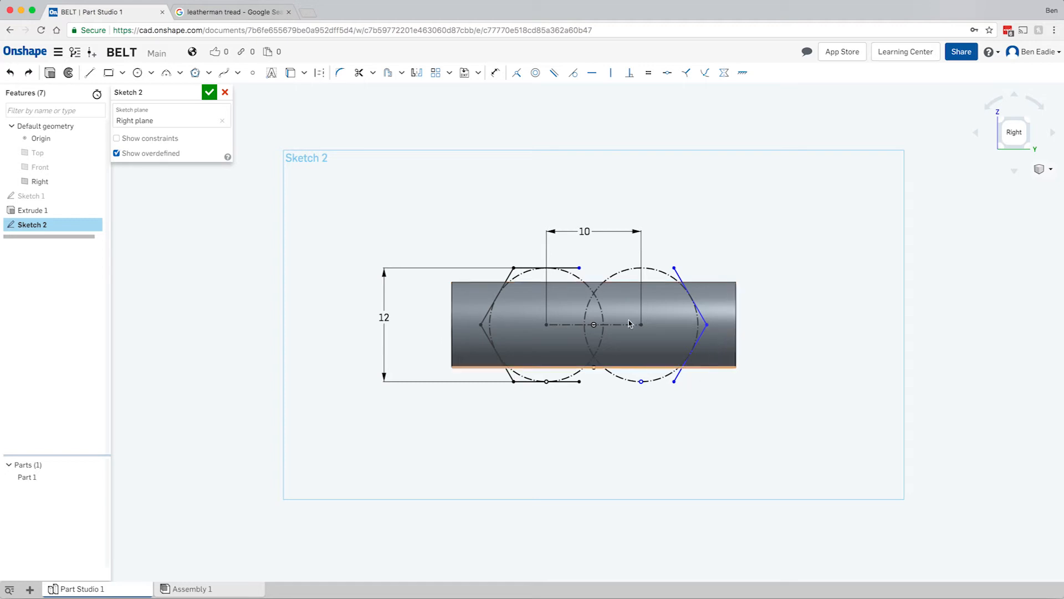
Extend the left hexagon's upper and lower edges to the right hexagon's remaining sides, closing the outline.
{"action": "left_click", "coordinate": [374, 74]}
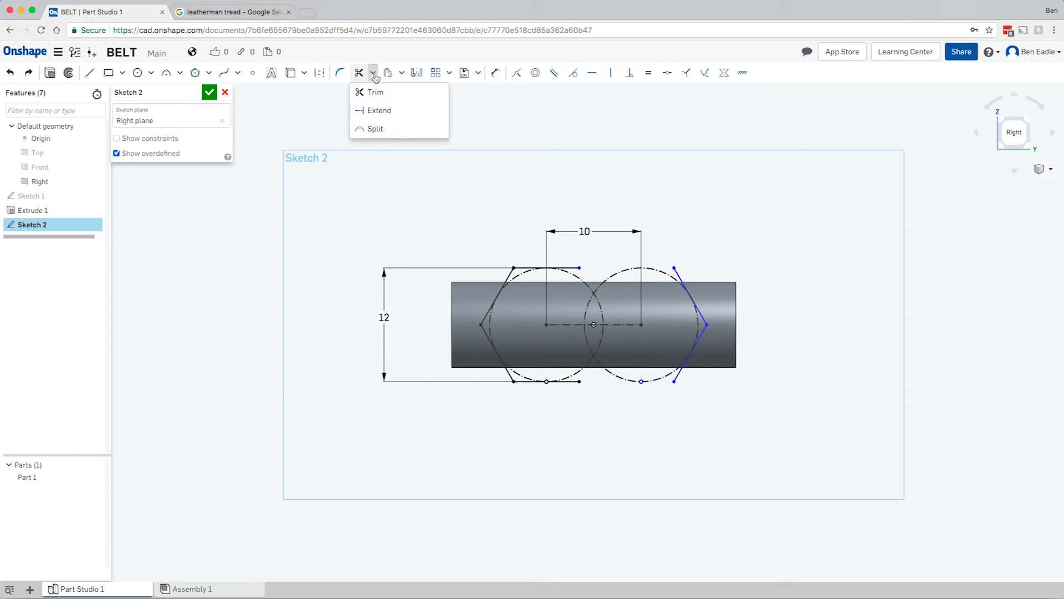
{"action": "left_click", "coordinate": [378, 111]}
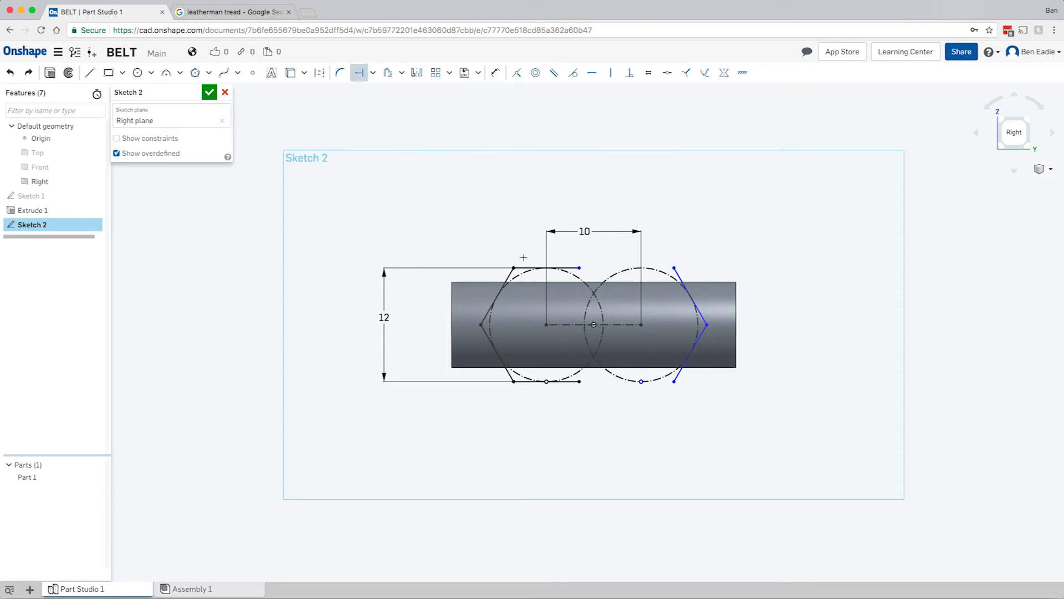
{"action": "left_click", "coordinate": [573, 268]}
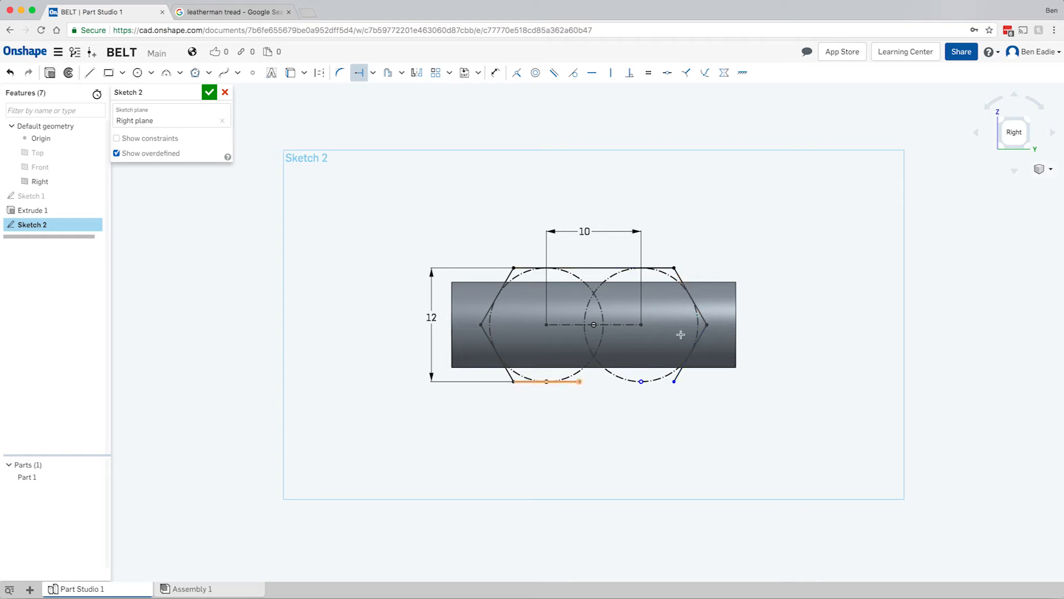
{"action": "left_click", "coordinate": [571, 382]}
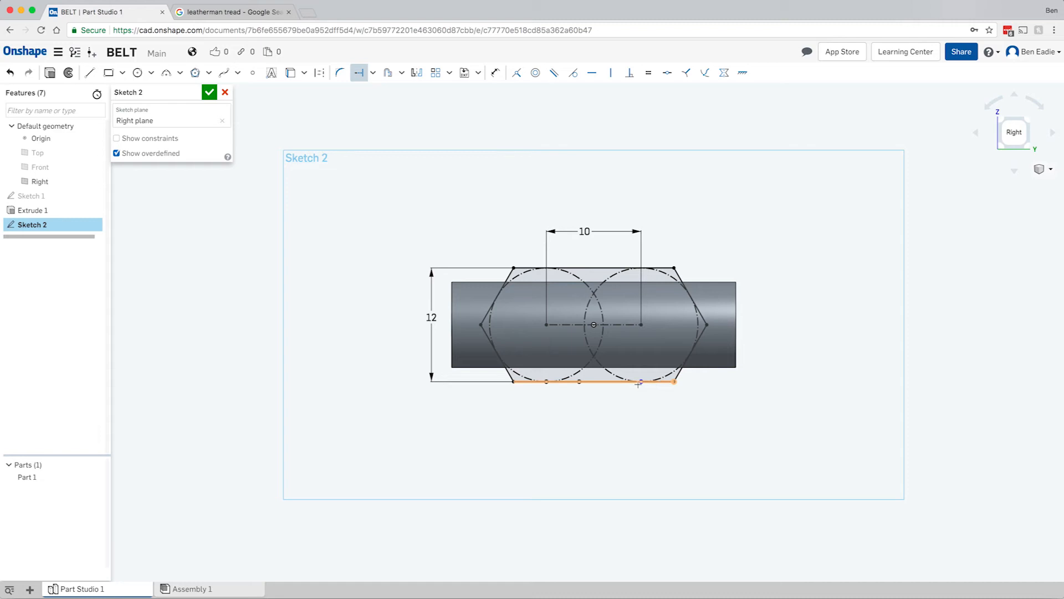
{"action": "scroll", "coordinate": [638, 384], "scroll_direction": "down", "scroll_amount": 2}
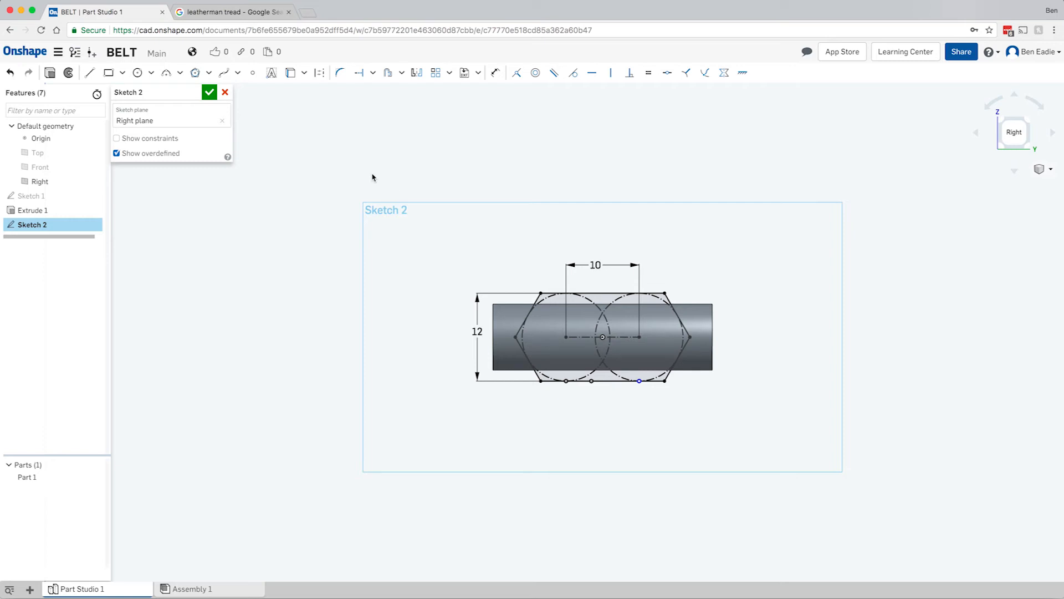
Extrude the elongated hexagonal profile with a depth of 24 mm, symmetric about the Right plane.
{"action": "left_click", "coordinate": [1001, 123]}
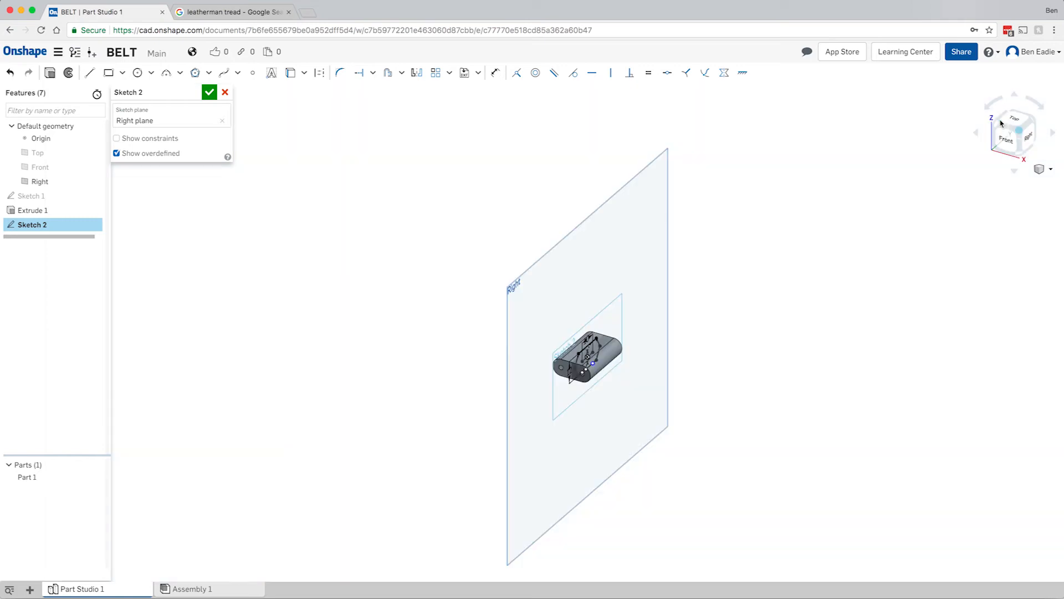
{"action": "left_click", "coordinate": [49, 73]}
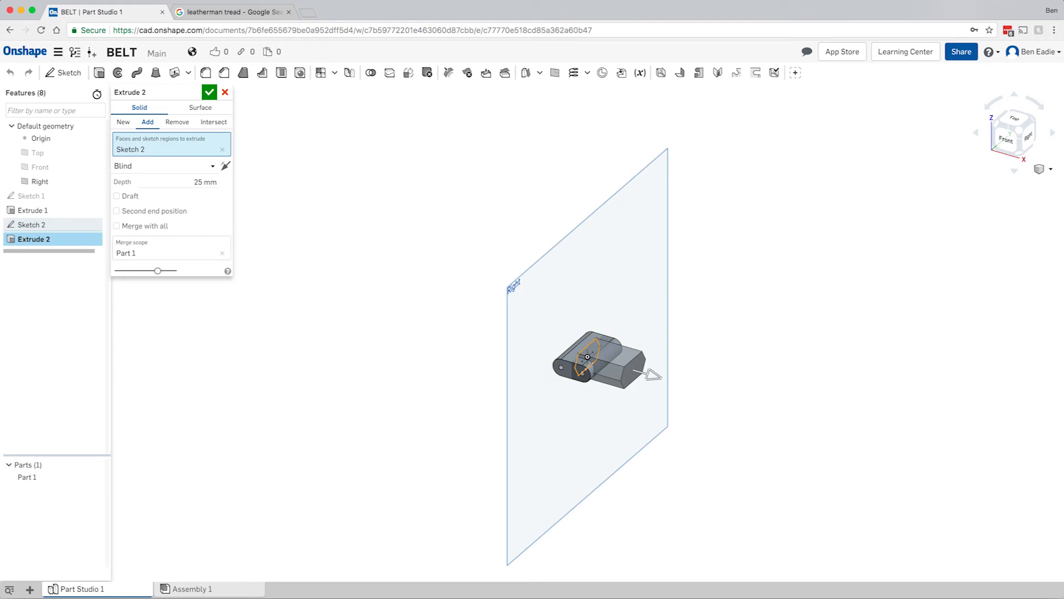
{"action": "left_click", "coordinate": [191, 181]}
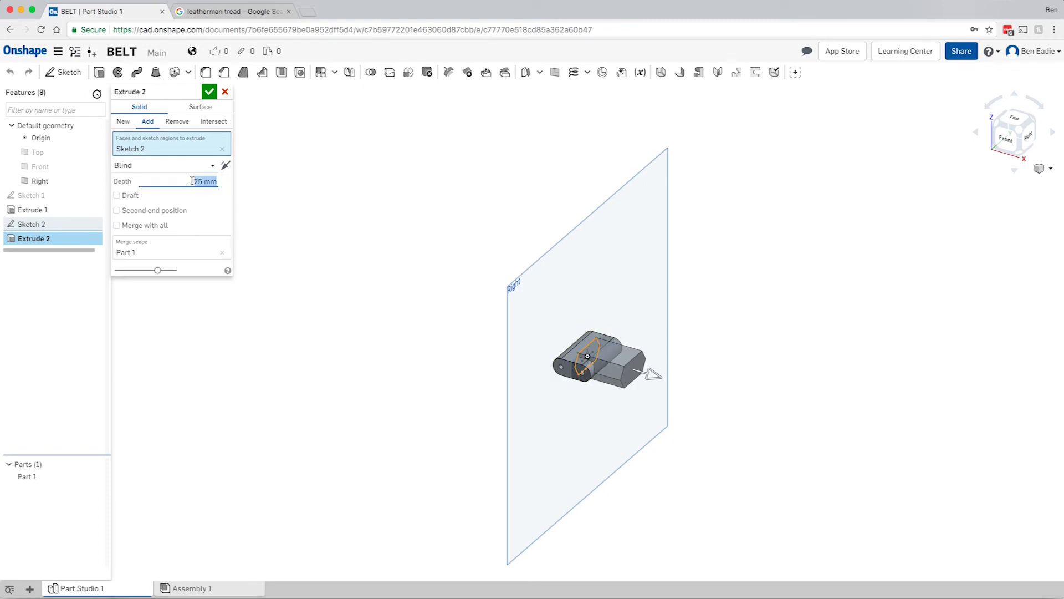
{"action": "type", "text": "24"}
{"action": "key", "text": "Return"}
{"action": "left_click", "coordinate": [216, 168]}
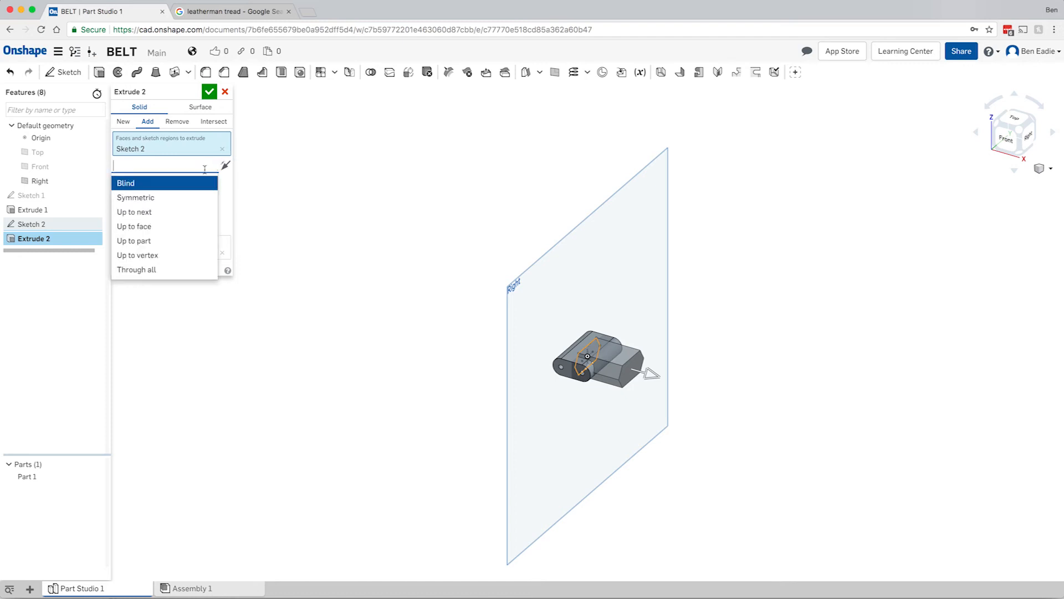
{"action": "left_click", "coordinate": [158, 198]}
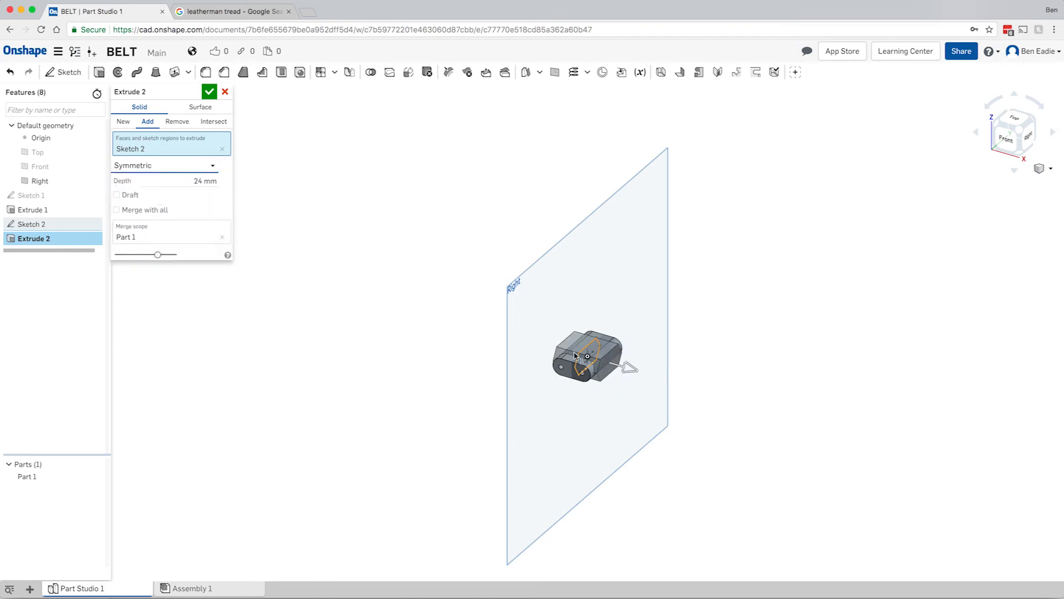
Accept the extrusion as an addition to the existing link part and hide the Right plane.
{"action": "scroll", "coordinate": [575, 355], "scroll_direction": "up", "scroll_amount": 4}
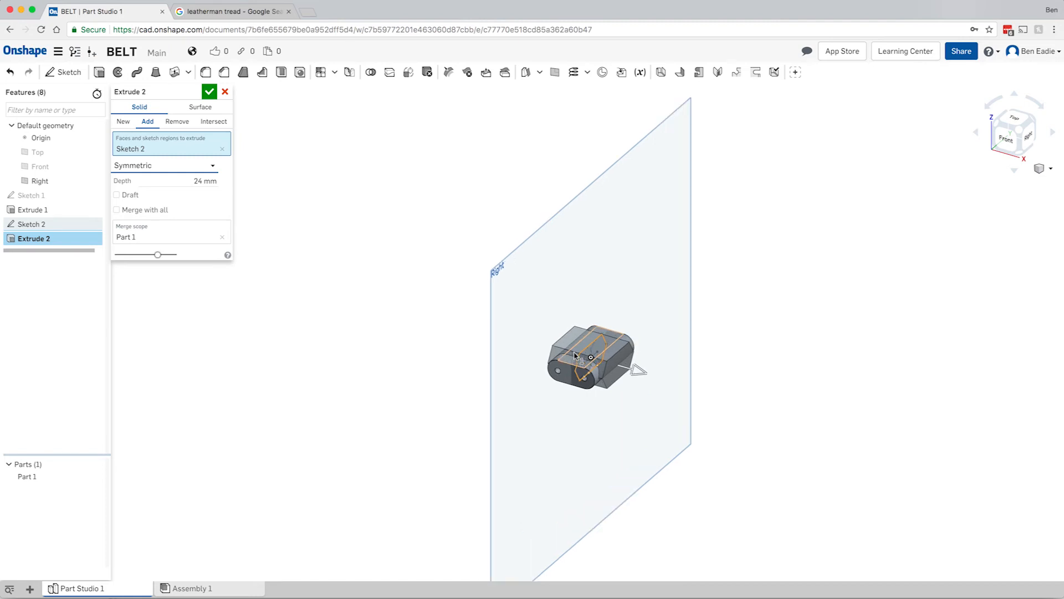
{"action": "scroll", "coordinate": [575, 355], "scroll_direction": "up", "scroll_amount": 1}
{"action": "scroll", "coordinate": [575, 354], "scroll_direction": "up", "scroll_amount": 3}
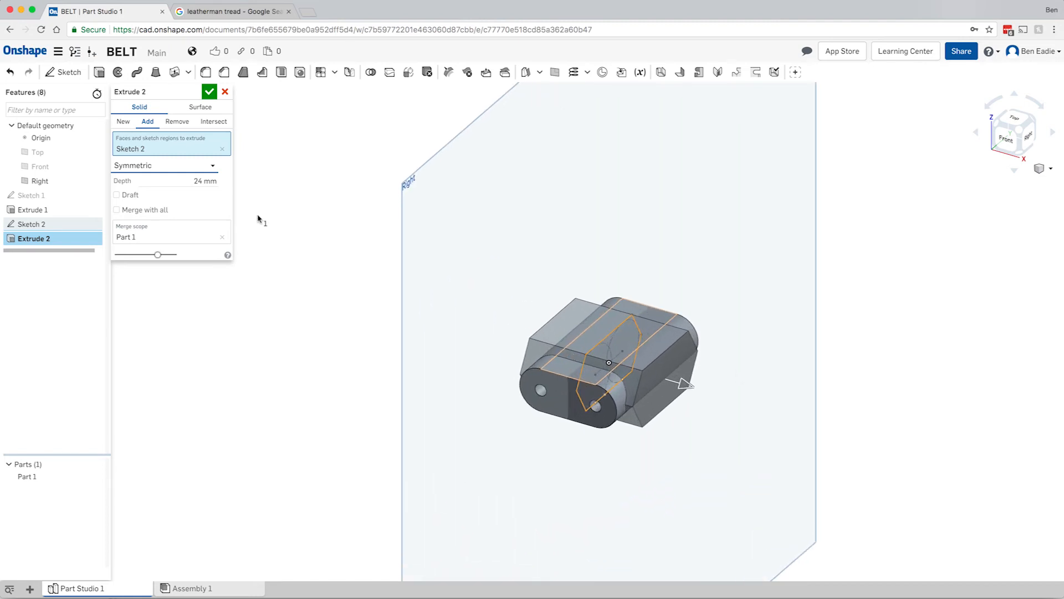
{"action": "left_click", "coordinate": [127, 125]}
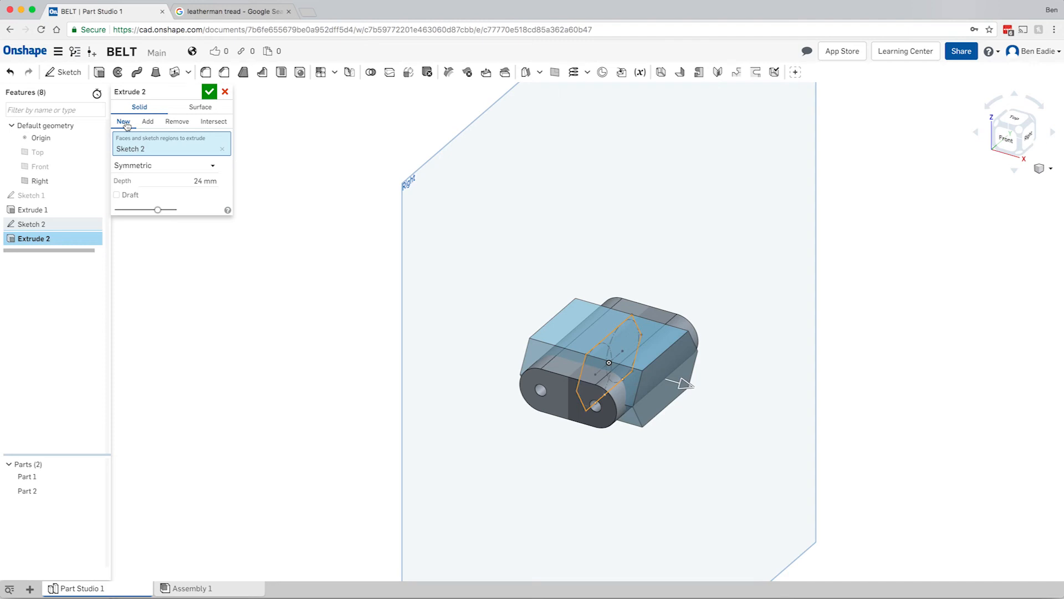
{"action": "left_click", "coordinate": [148, 122]}
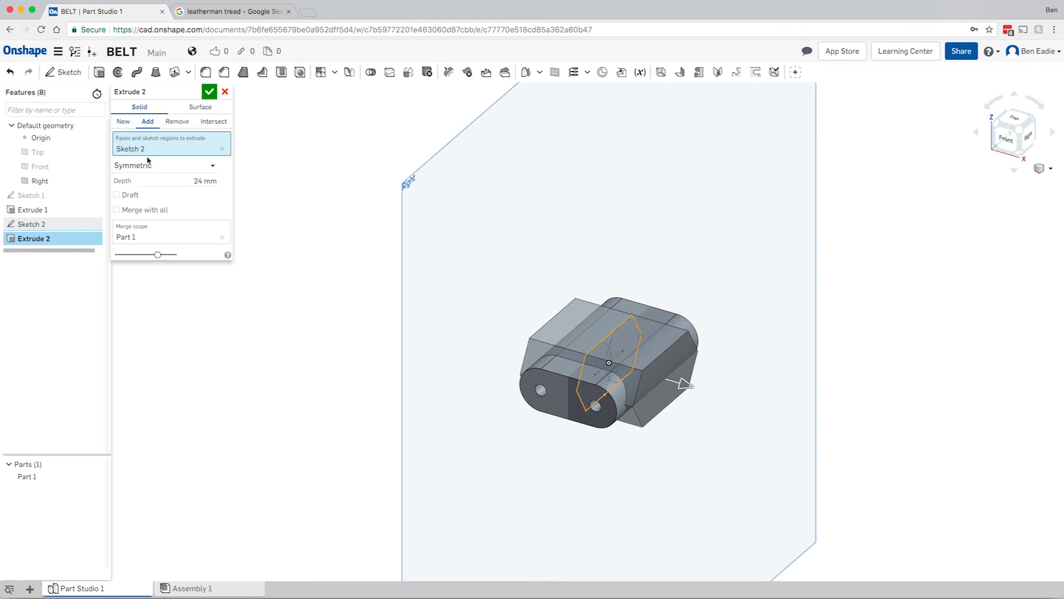
{"action": "left_click", "coordinate": [215, 94]}
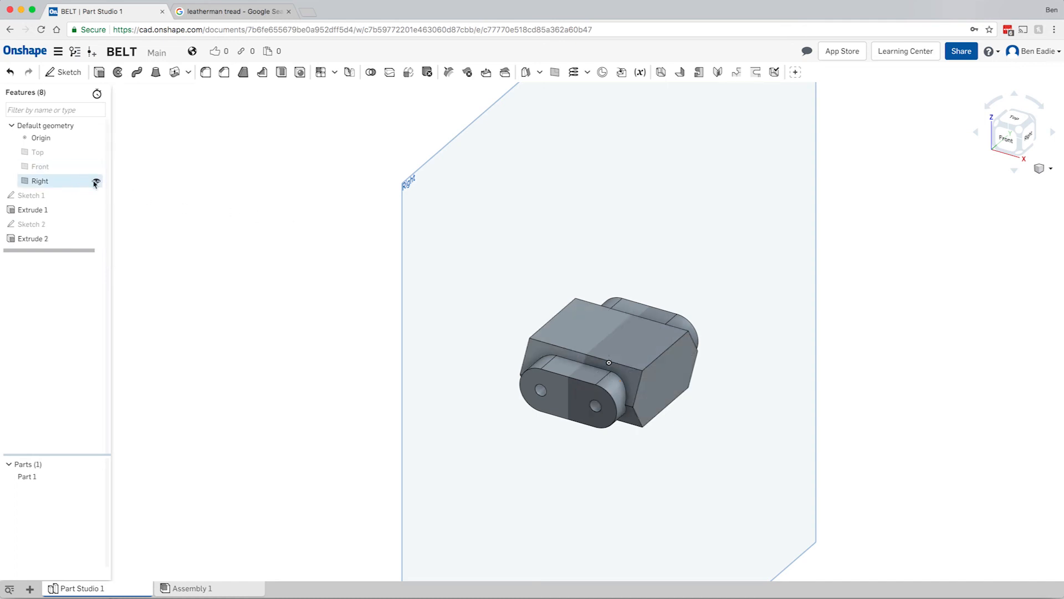
{"action": "left_click", "coordinate": [96, 182]}
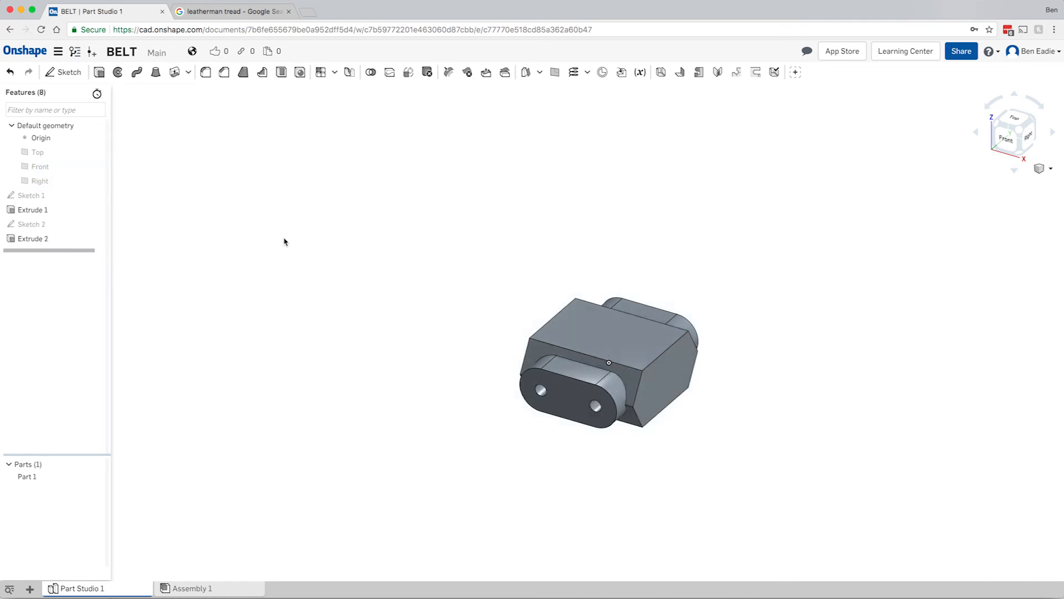
{"action": "key", "text": "Up"}
{"action": "key", "text": "Up"}
{"action": "key", "text": "Up"}
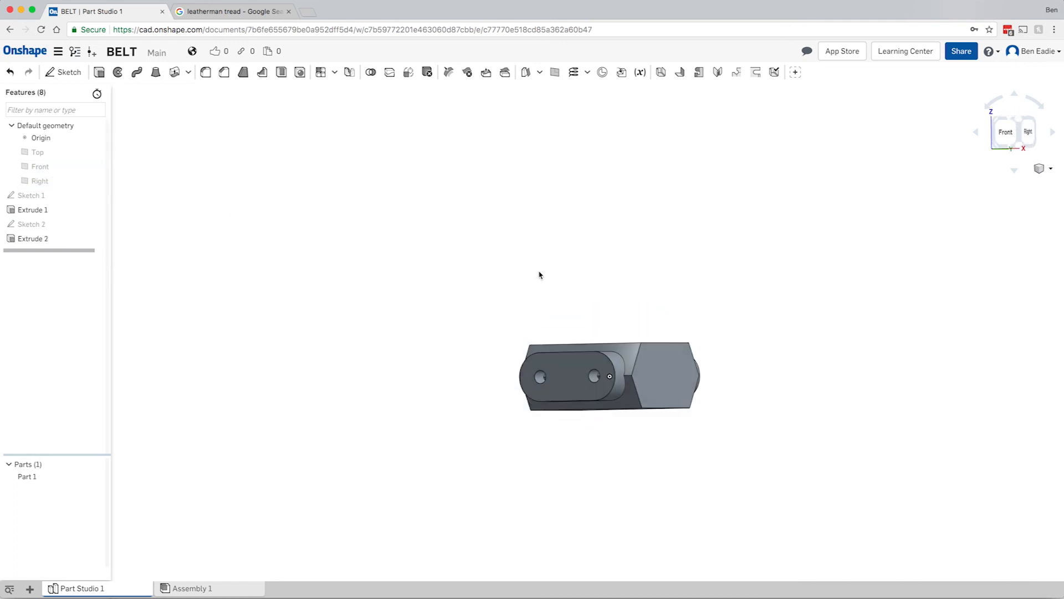
{"action": "mouse_move", "coordinate": [532, 297]}
{"action": "right_mouse_down"}
{"action": "mouse_move", "coordinate": [529, 325]}
{"action": "mouse_move", "coordinate": [442, 356]}
{"action": "mouse_move", "coordinate": [596, 340]}
{"action": "mouse_move", "coordinate": [586, 316]}
{"action": "right_mouse_up"}
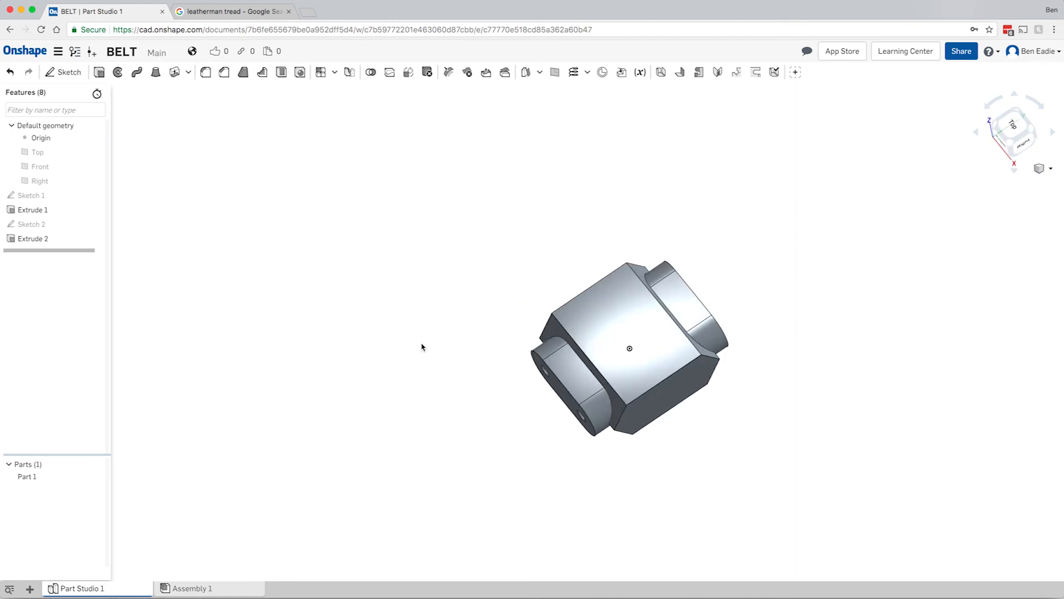
{"action": "mouse_move", "coordinate": [347, 349]}
{"action": "right_mouse_down"}
{"action": "mouse_move", "coordinate": [349, 328]}
{"action": "mouse_move", "coordinate": [354, 348]}
{"action": "right_mouse_up"}
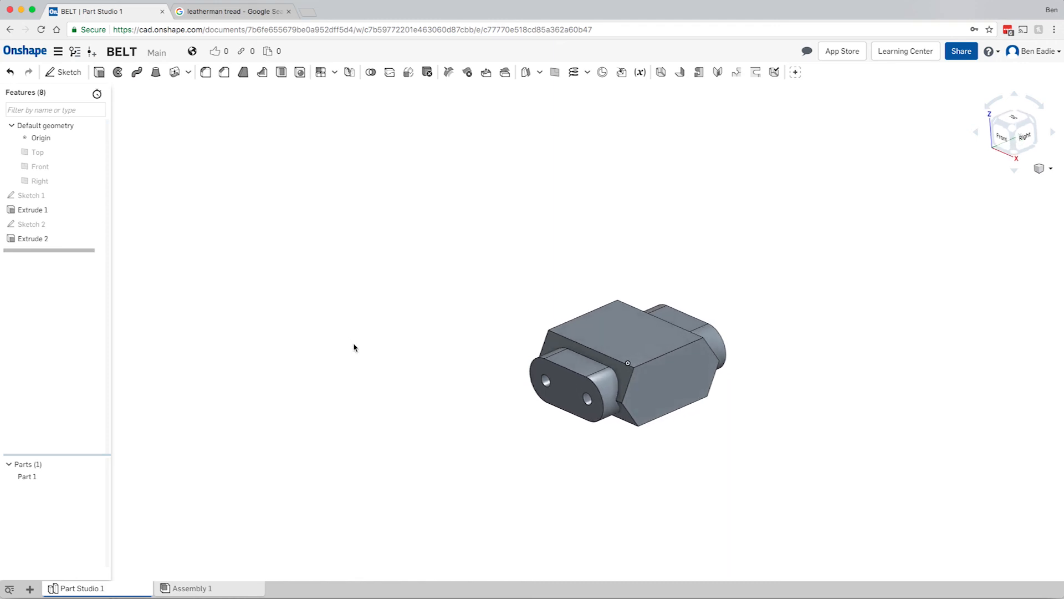